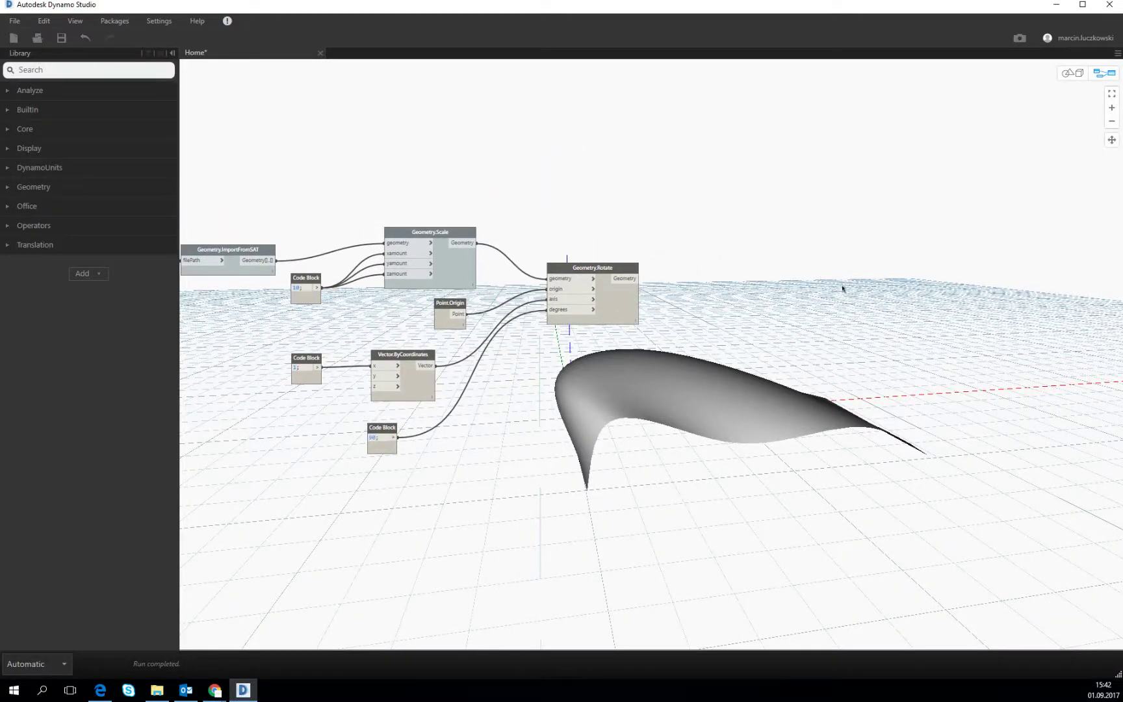
Step: Search the node Library for 'surface param'
middle_click_drag(766, 338, 765, 344)
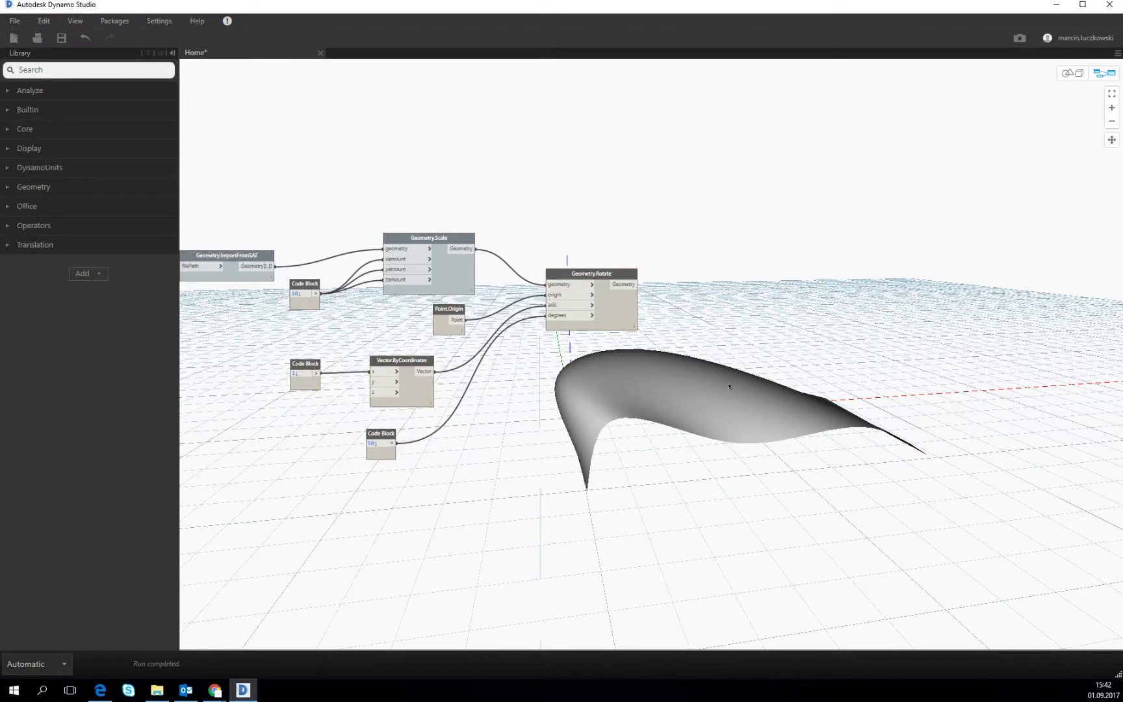
middle_click_drag(781, 352, 789, 359)
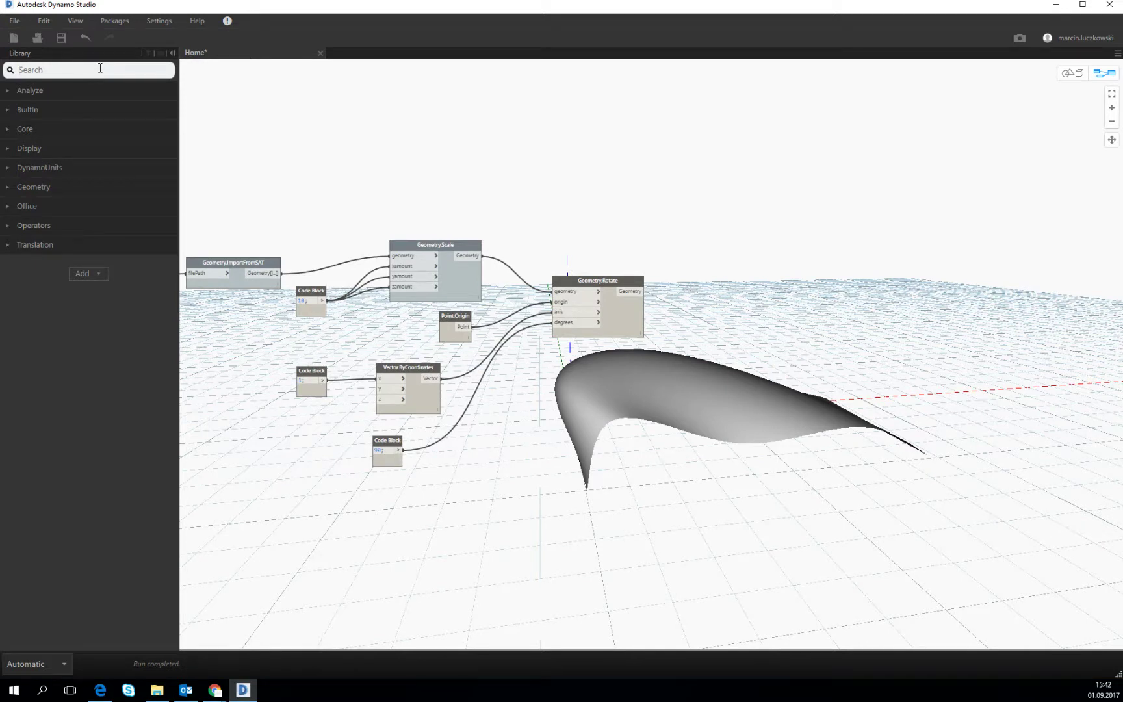
left_click(20, 70)
type("co")
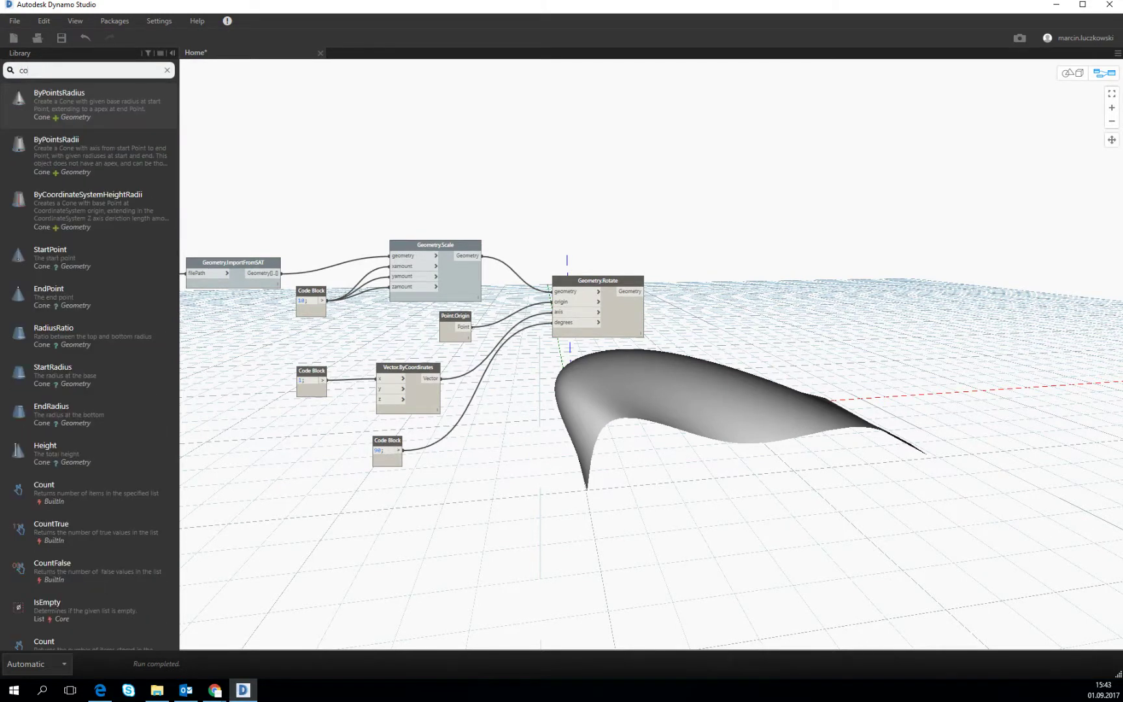
type("nr")
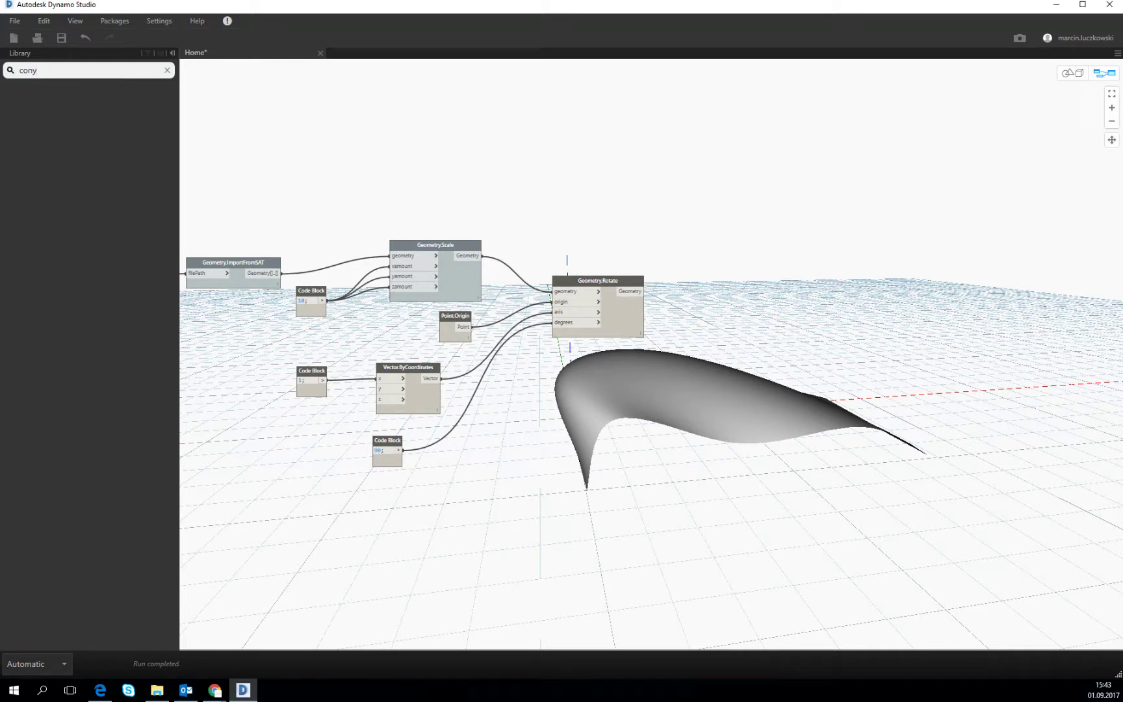
key("BackSpace")
key("BackSpace")
key("BackSpace")
key("BackSpace")
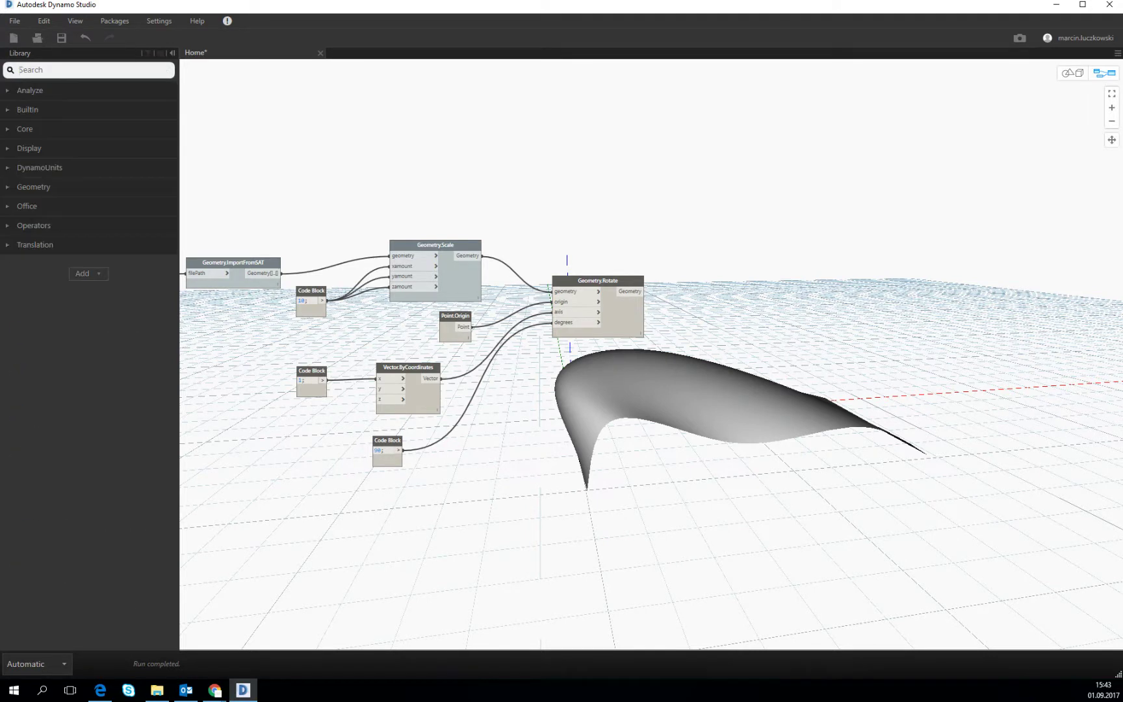
type("s")
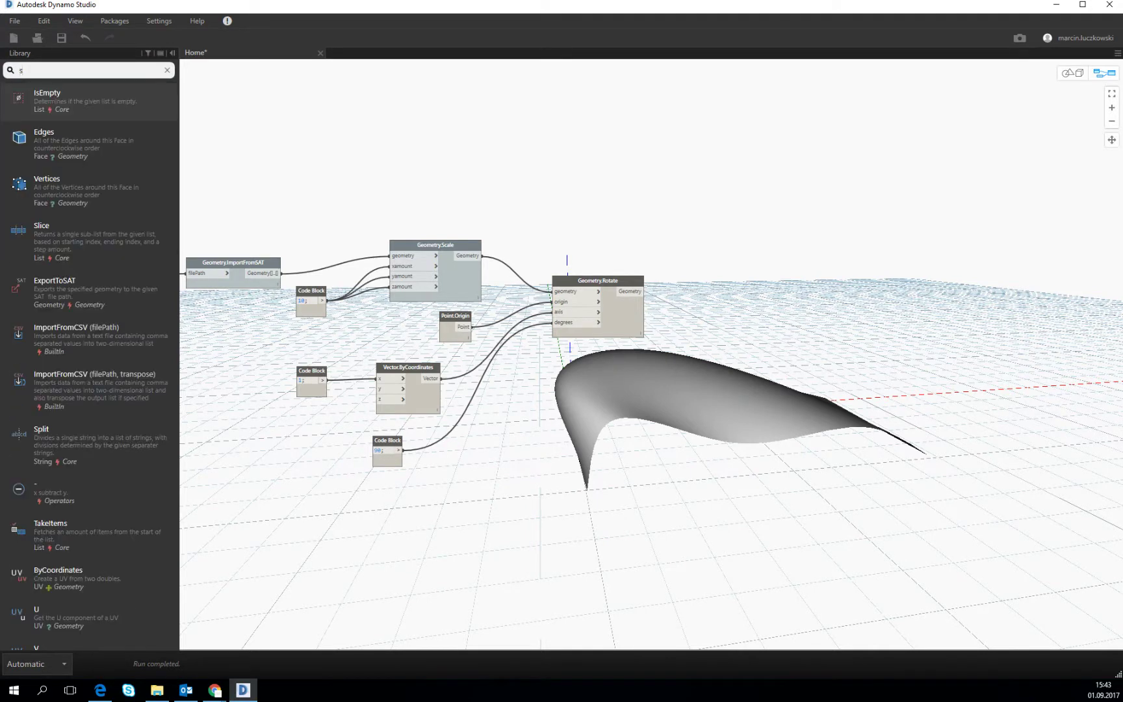
type("urface")
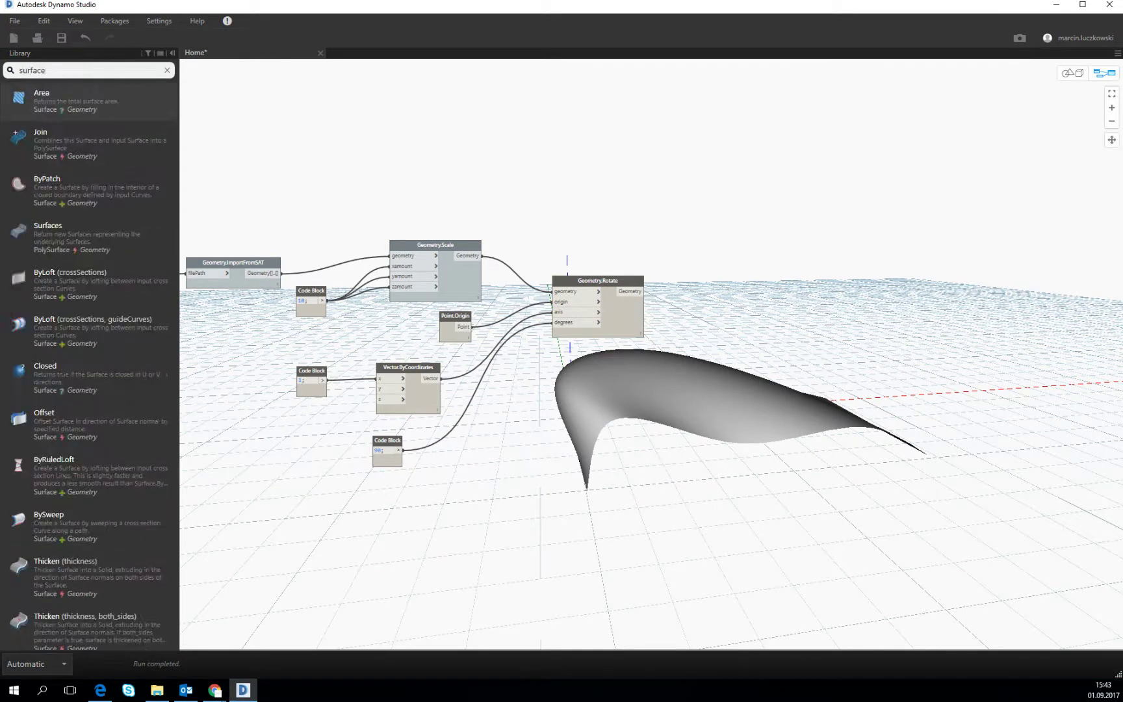
type(" par")
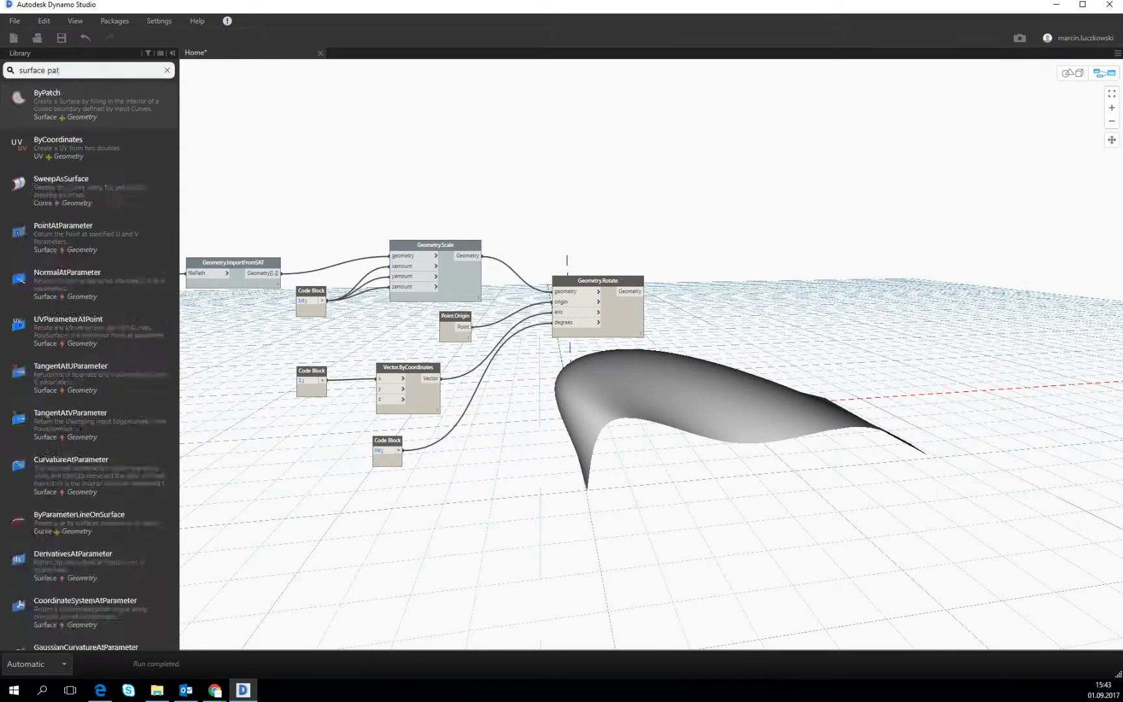
type("am")
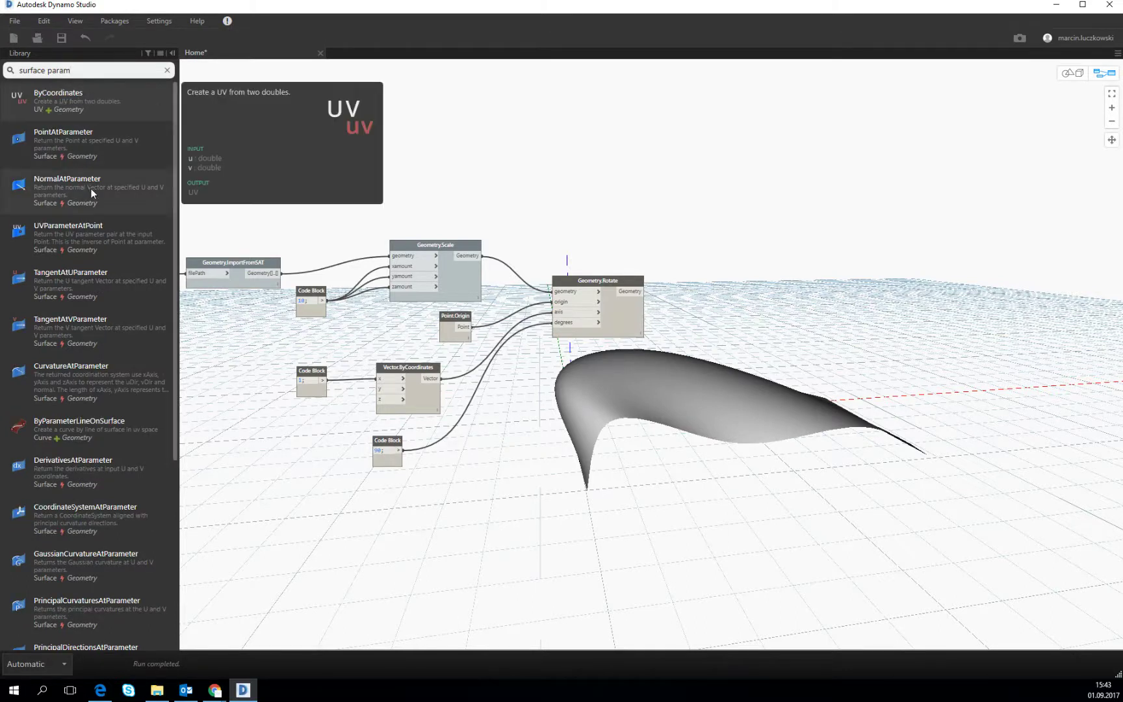
mouse_move(95, 188)
mouse_move(98, 241)
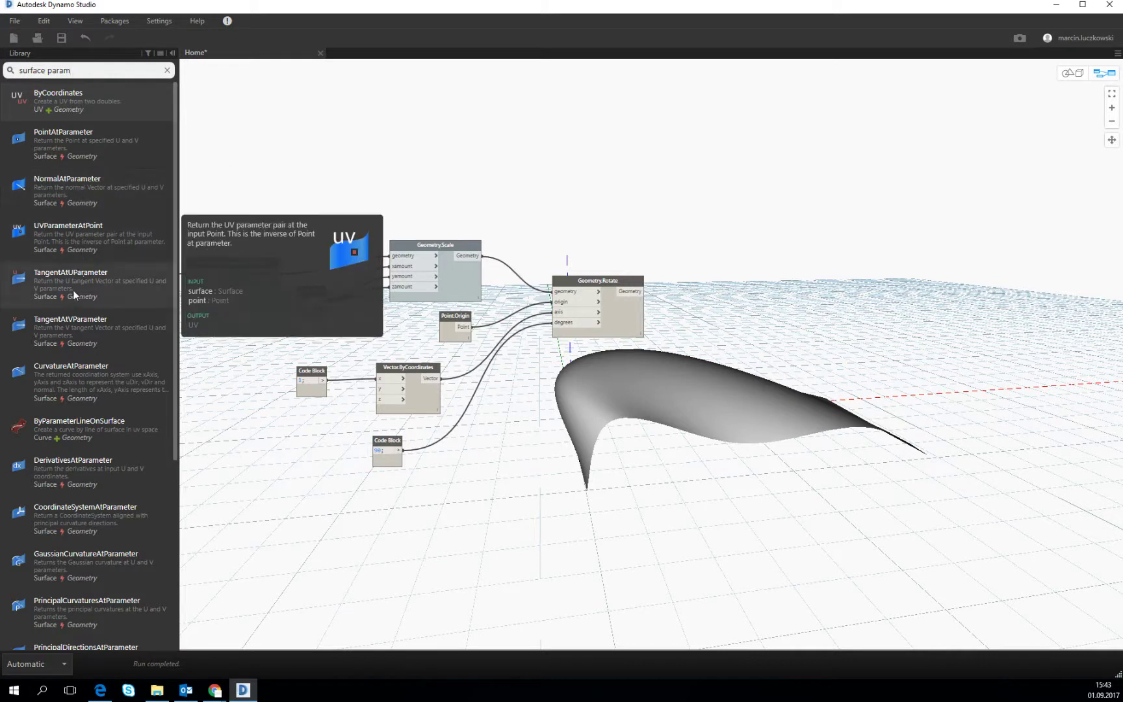
mouse_move(72, 346)
scroll(79, 371, "down", 5)
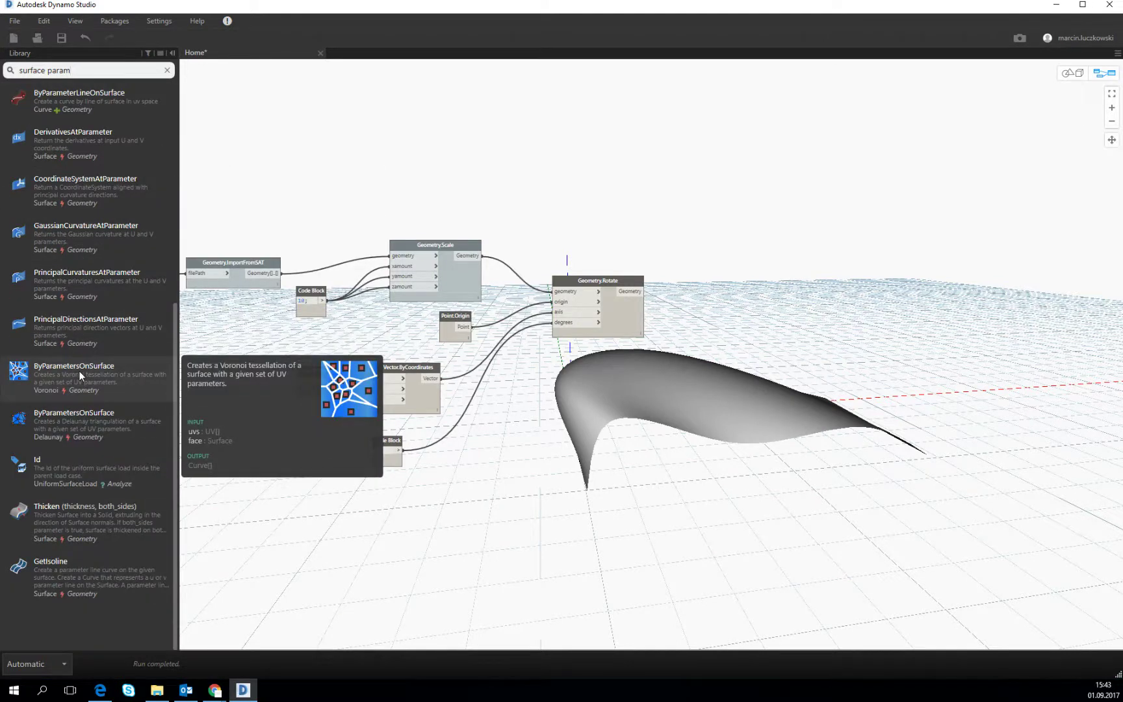
scroll(80, 407, "up", 5)
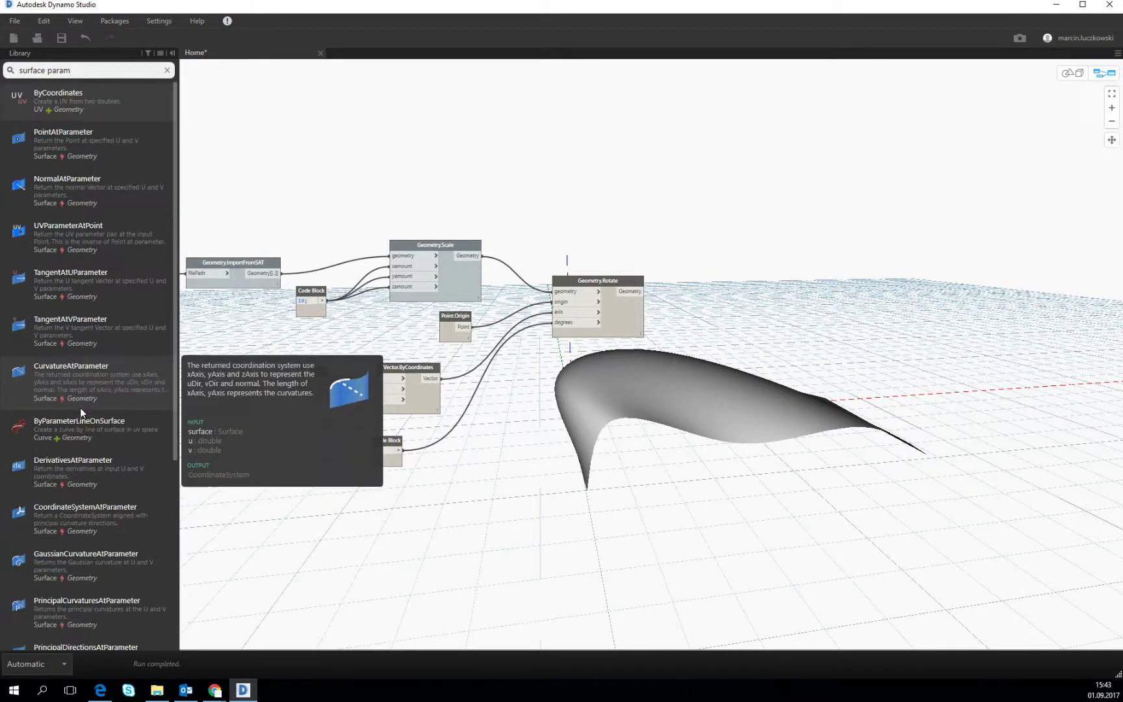
Step: Place Surface.PointAtParameter right of Geometry.Rotate and wire the rotated geometry into its surface input
left_click(56, 136)
left_click_drag(640, 337, 773, 263)
scroll(725, 291, "up", 5)
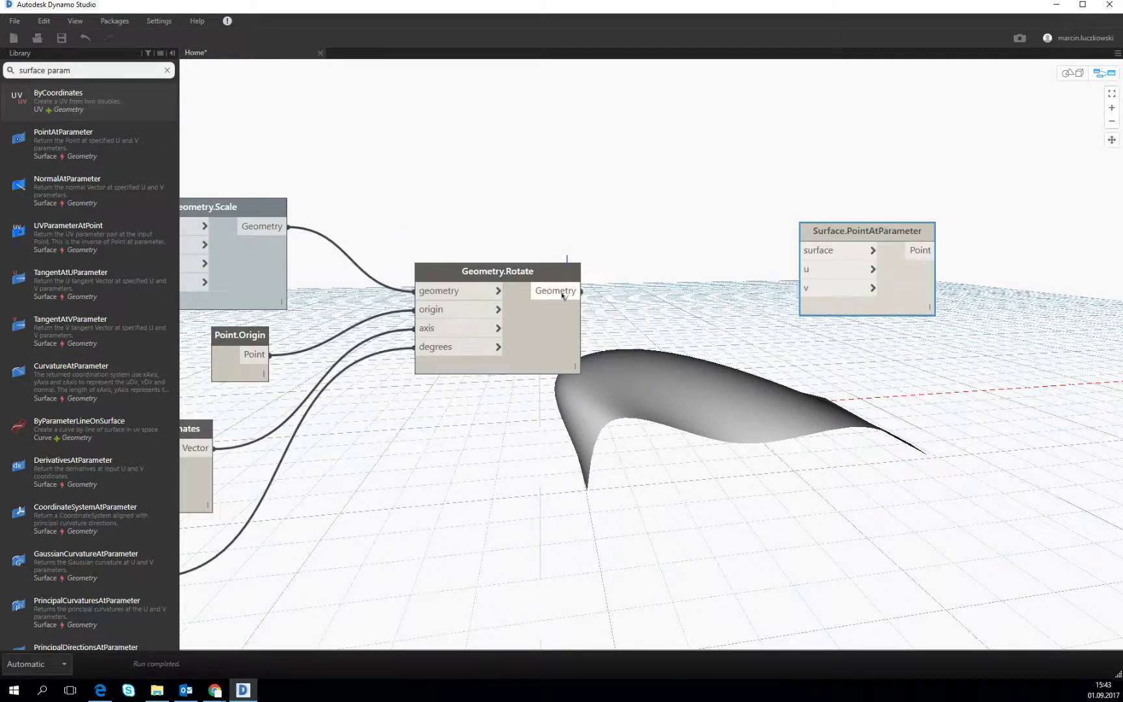
left_click(571, 290)
left_click(833, 248)
left_click_drag(833, 247, 850, 245)
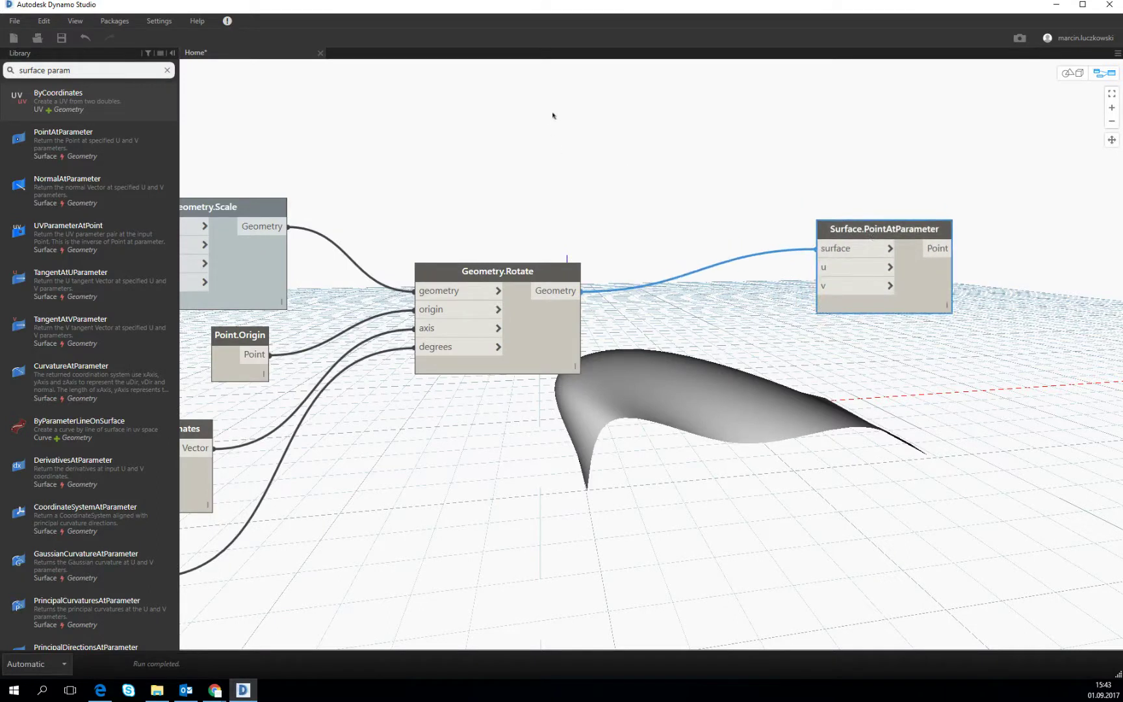
left_click(683, 135)
Step: Create a Code Block containing the range 0..1..#n; above the graph
double_click(683, 135)
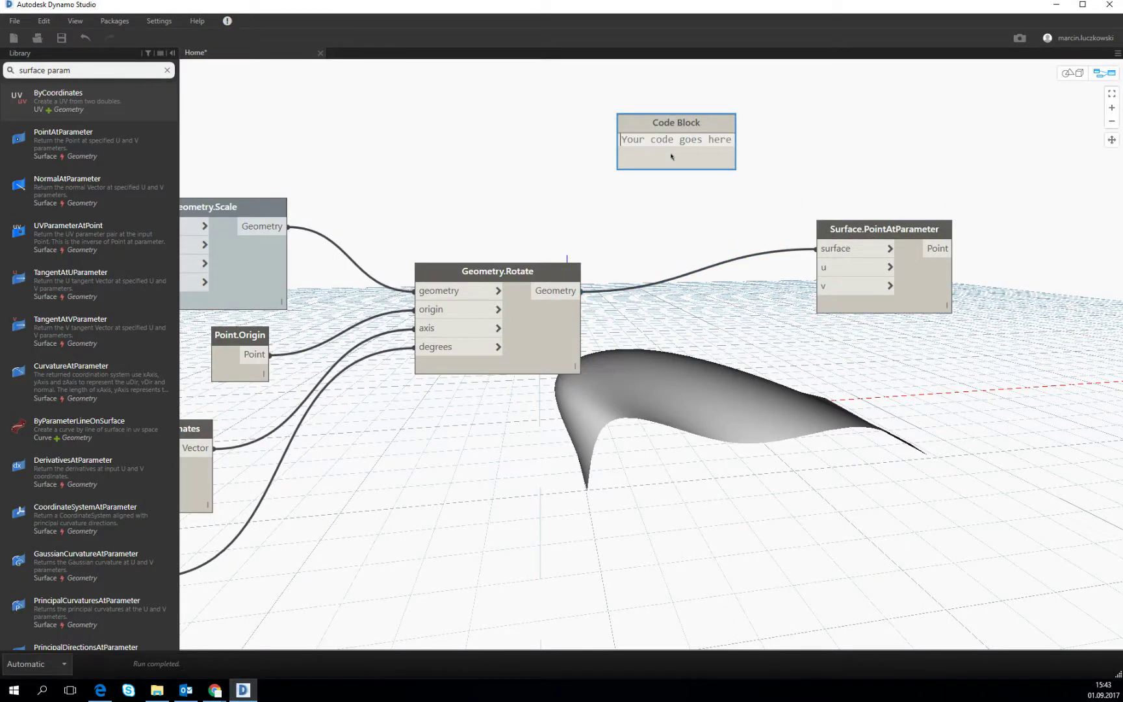
type("0..")
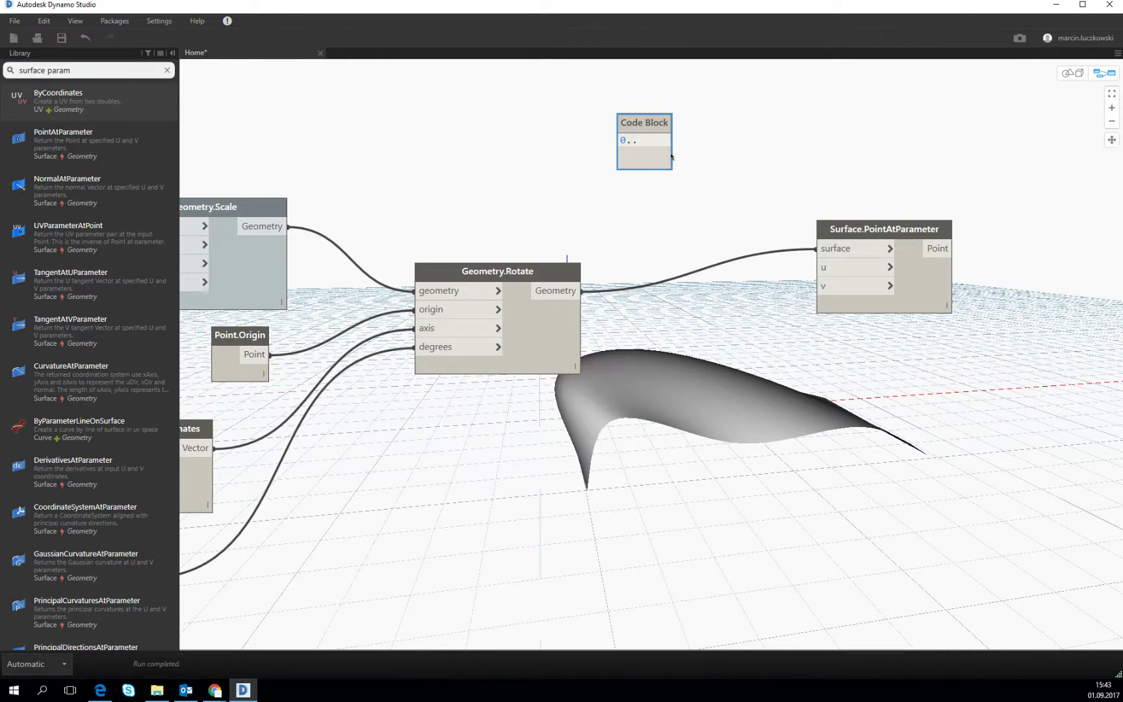
type("1..0.1")
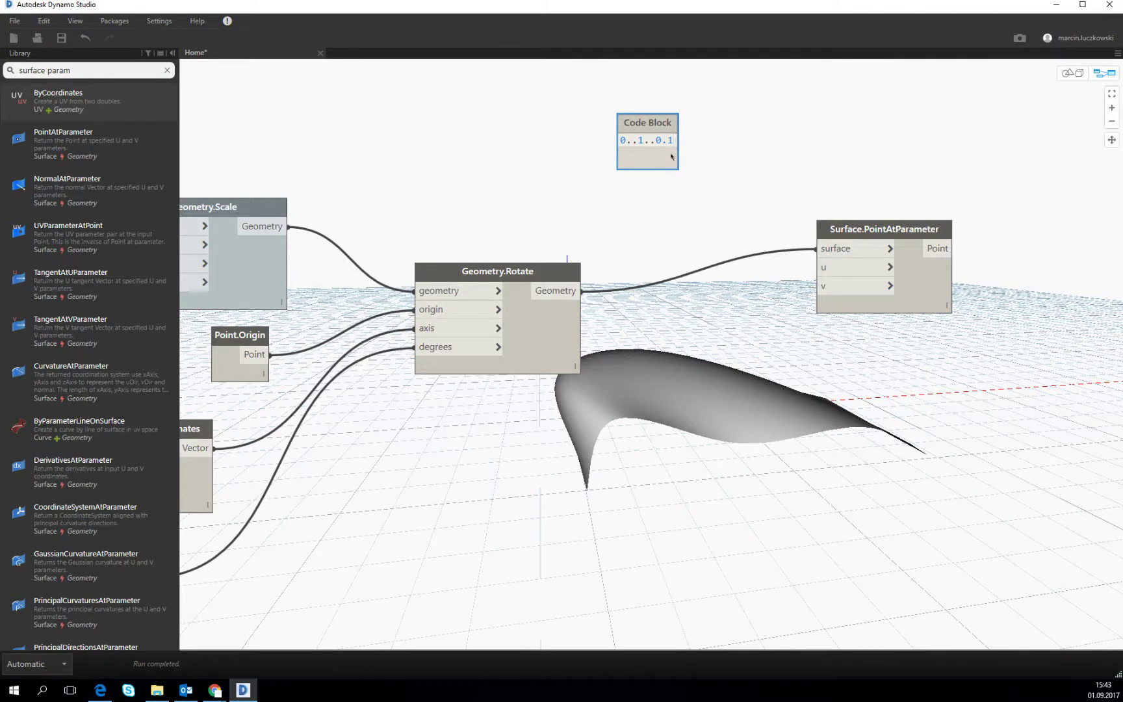
left_click_drag(655, 140, 676, 143)
type("#n")
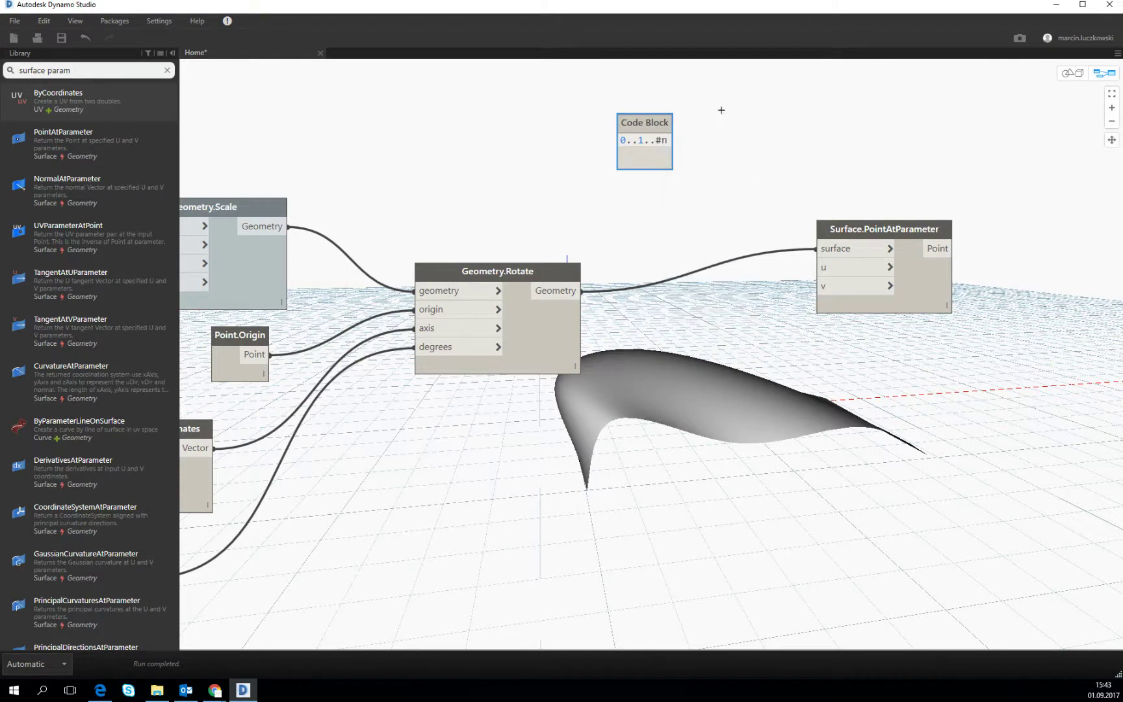
left_click(722, 108)
left_click_drag(673, 129, 680, 188)
Step: Duplicate it as 0..1..#m; and wire the ranges into the u and v inputs
key("ctrl+c")
key("ctrl+v")
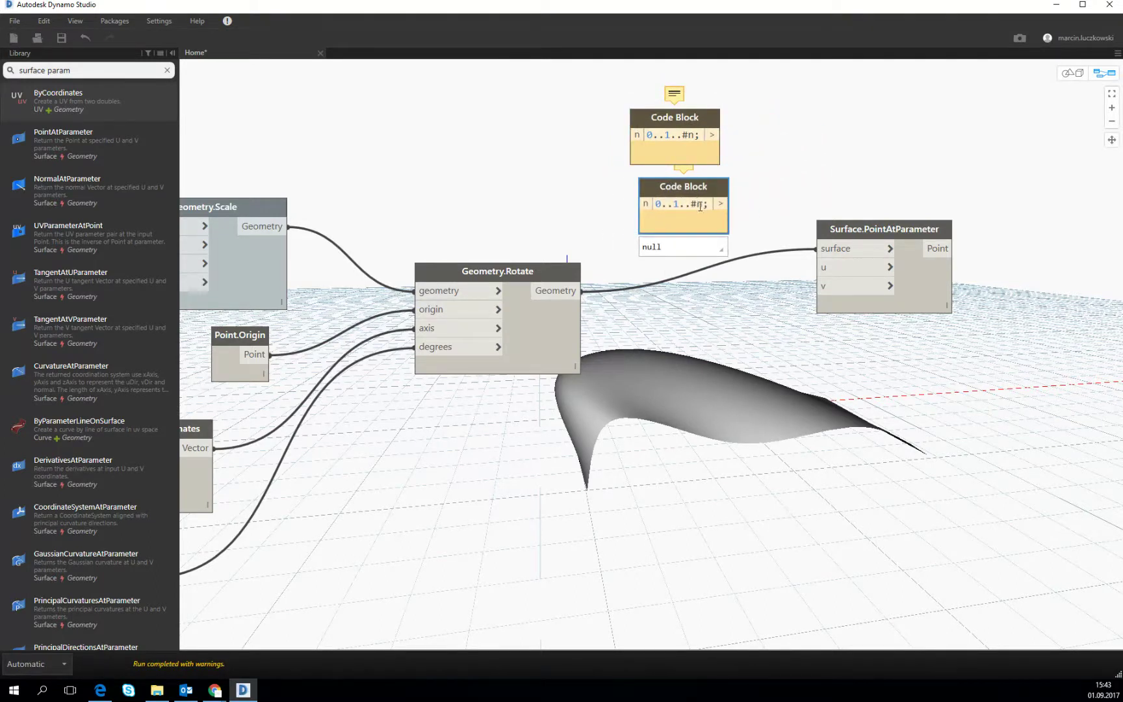
double_click(699, 203)
type("m")
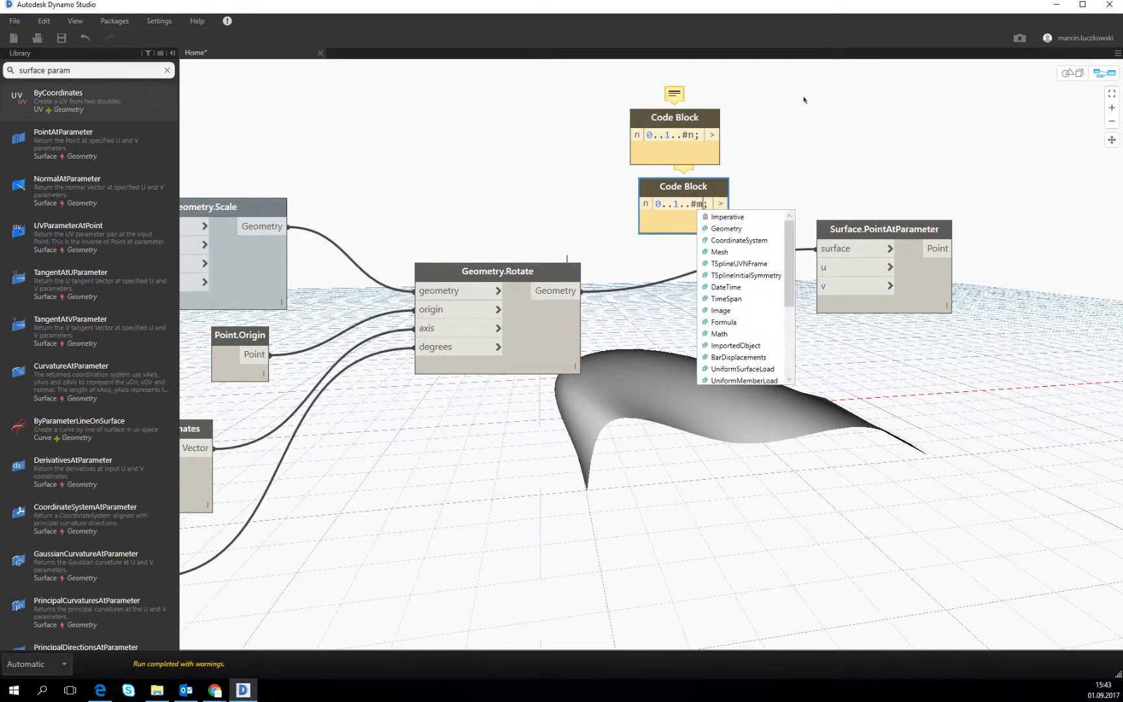
left_click(790, 138)
left_click_drag(694, 190, 686, 193)
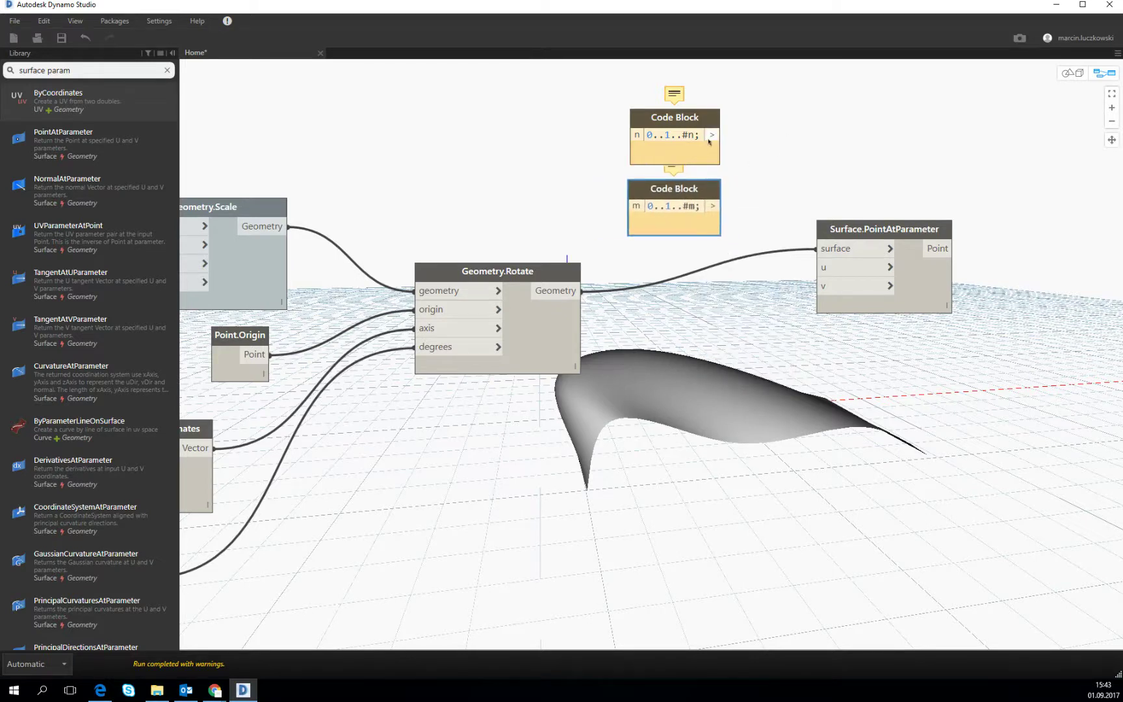
left_click_drag(719, 135, 713, 205)
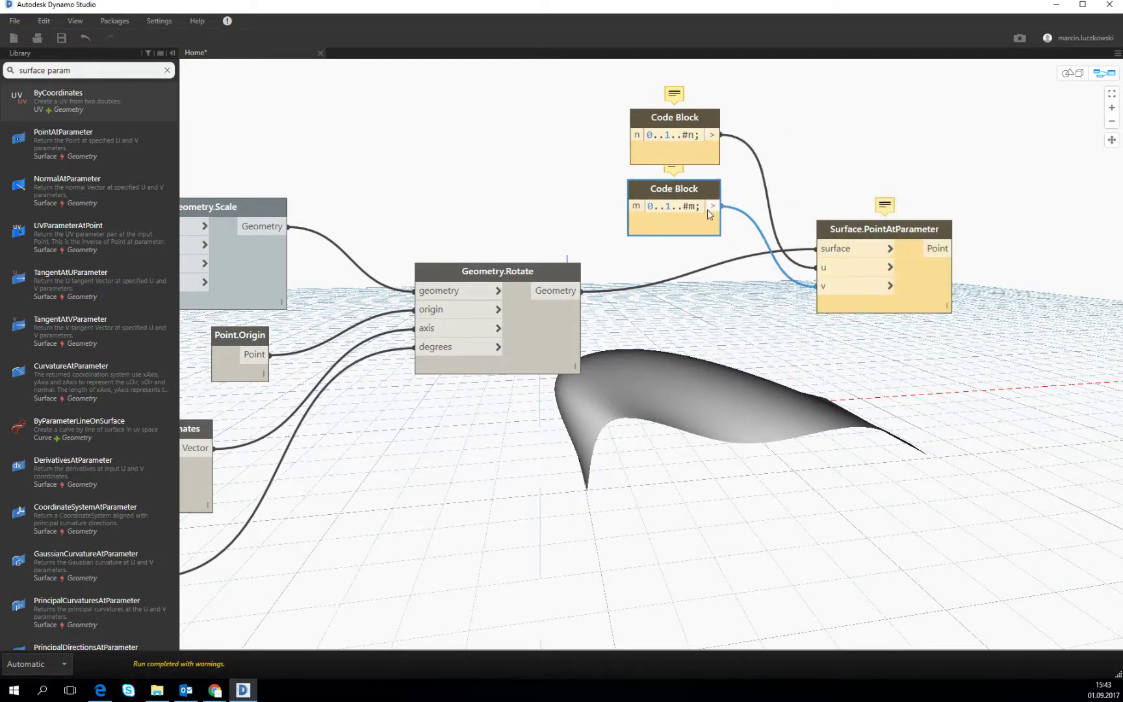
scroll(556, 188, "down", 3)
Step: Add two Integer Sliders wired to n and m and raise them to 30 and 32
right_click(525, 122)
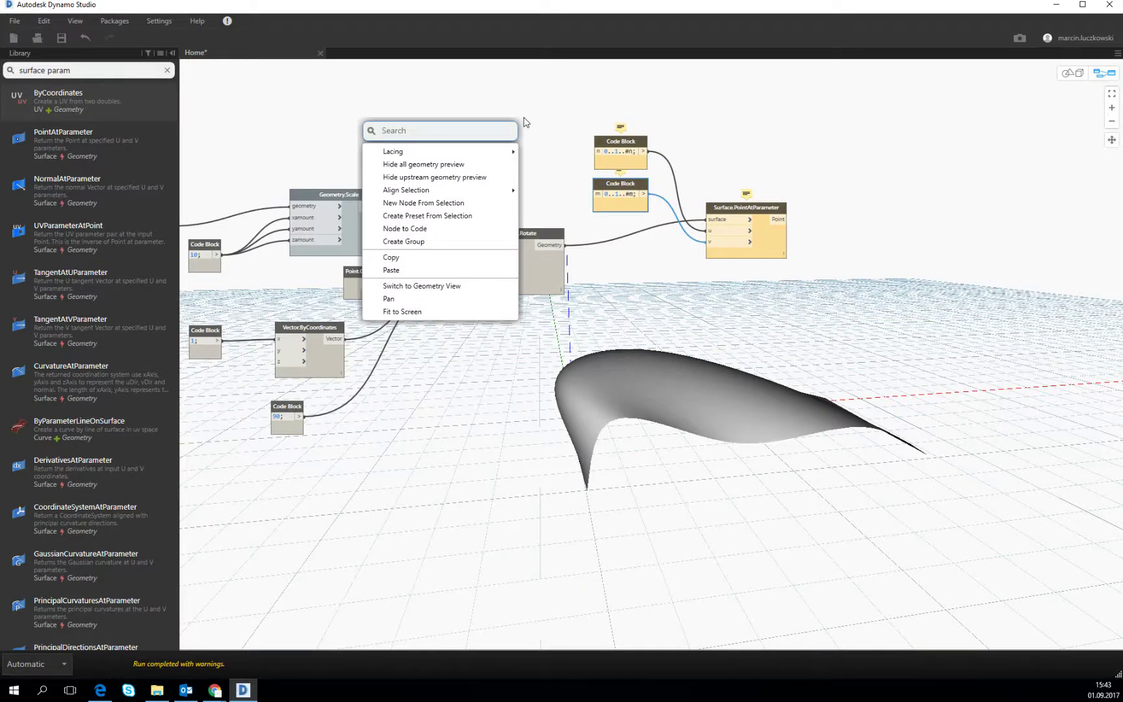
type("integer")
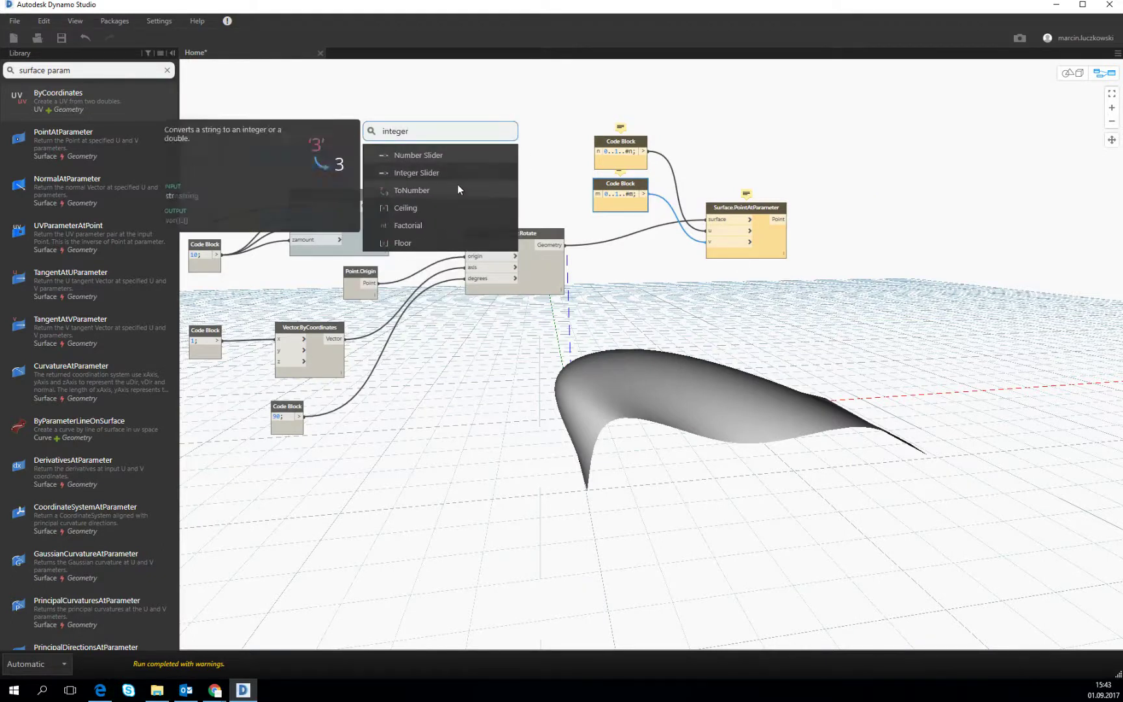
left_click(448, 173)
left_click_drag(508, 180, 475, 104)
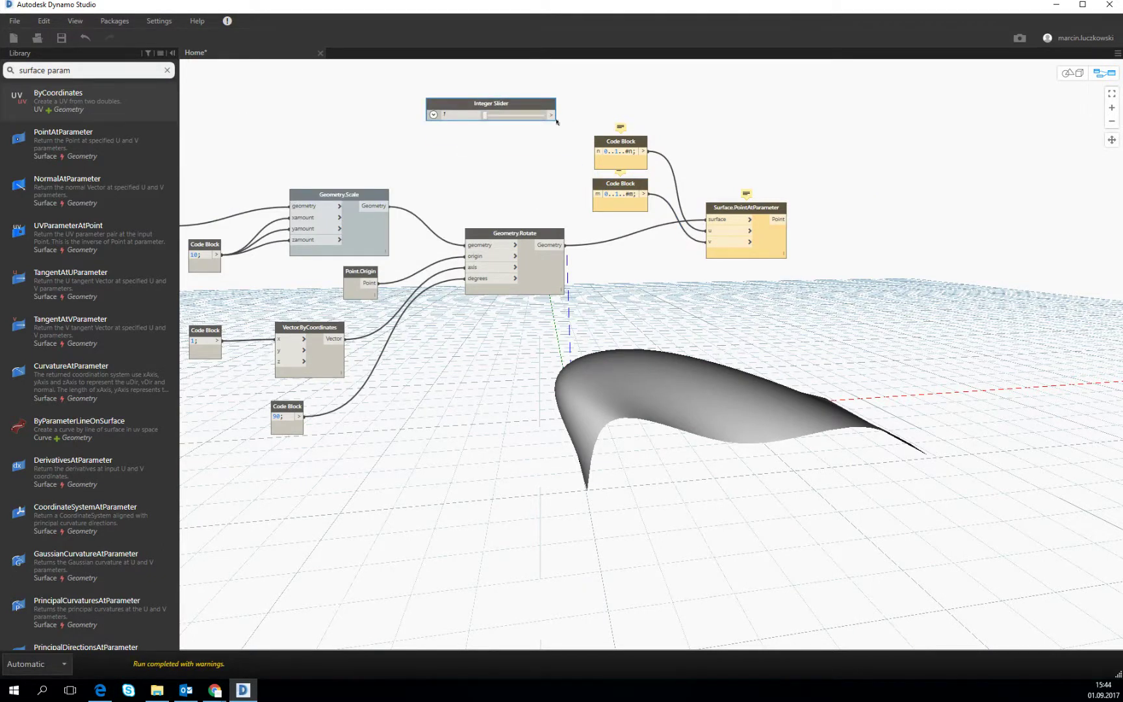
left_click_drag(551, 115, 598, 151)
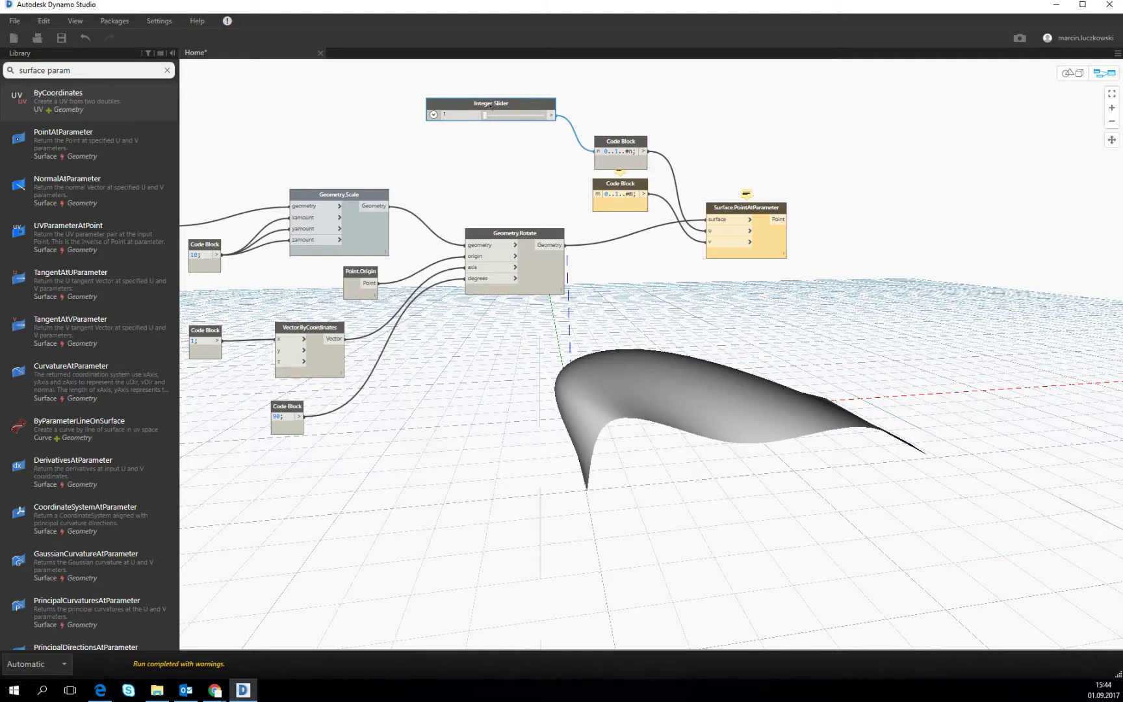
key("ctrl+c")
key("ctrl+v")
left_click_drag(608, 113, 469, 154)
left_click_drag(554, 169, 597, 194)
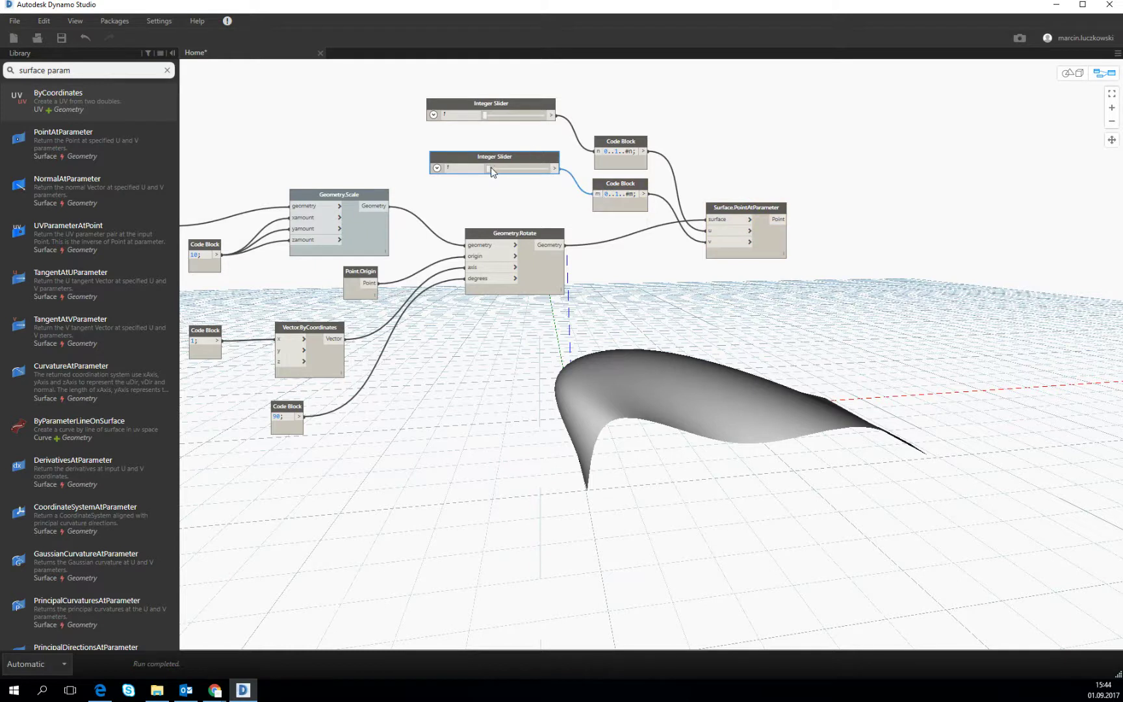
left_click_drag(489, 168, 520, 168)
left_click_drag(484, 115, 507, 116)
Step: Switch to the 3D preview and orbit to inspect the row of points on the shell
right_click(577, 345)
left_click(588, 532)
left_click_drag(589, 532, 535, 535)
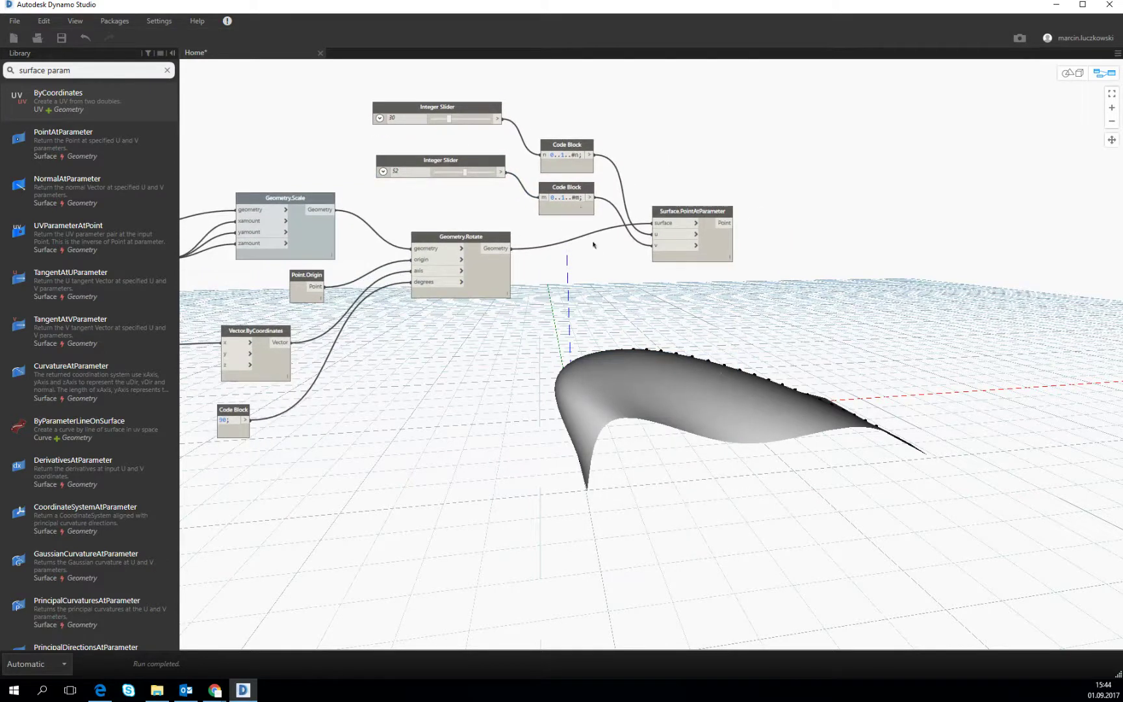
scroll(580, 208, "up", 1)
left_click(1070, 74)
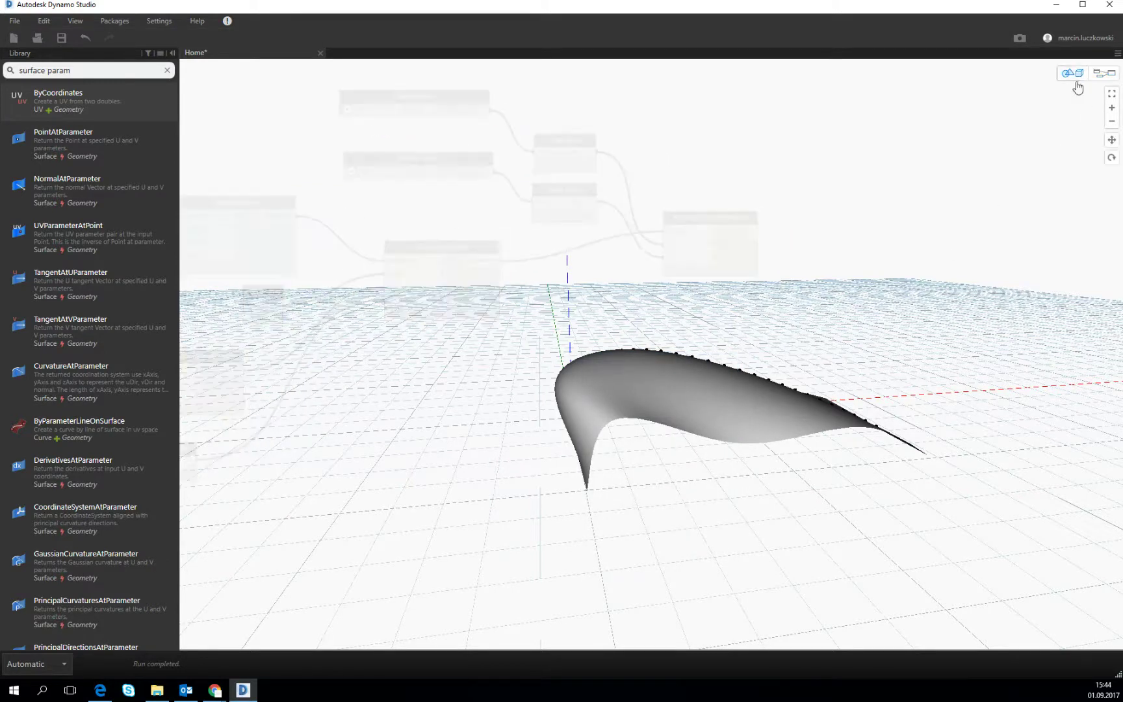
middle_click_drag(729, 334, 791, 449)
right_click_drag(791, 448, 734, 234)
Step: Set Surface.PointAtParameter's lacing to Cross Product, yielding a 1560-point grid over the shell
left_click(1104, 72)
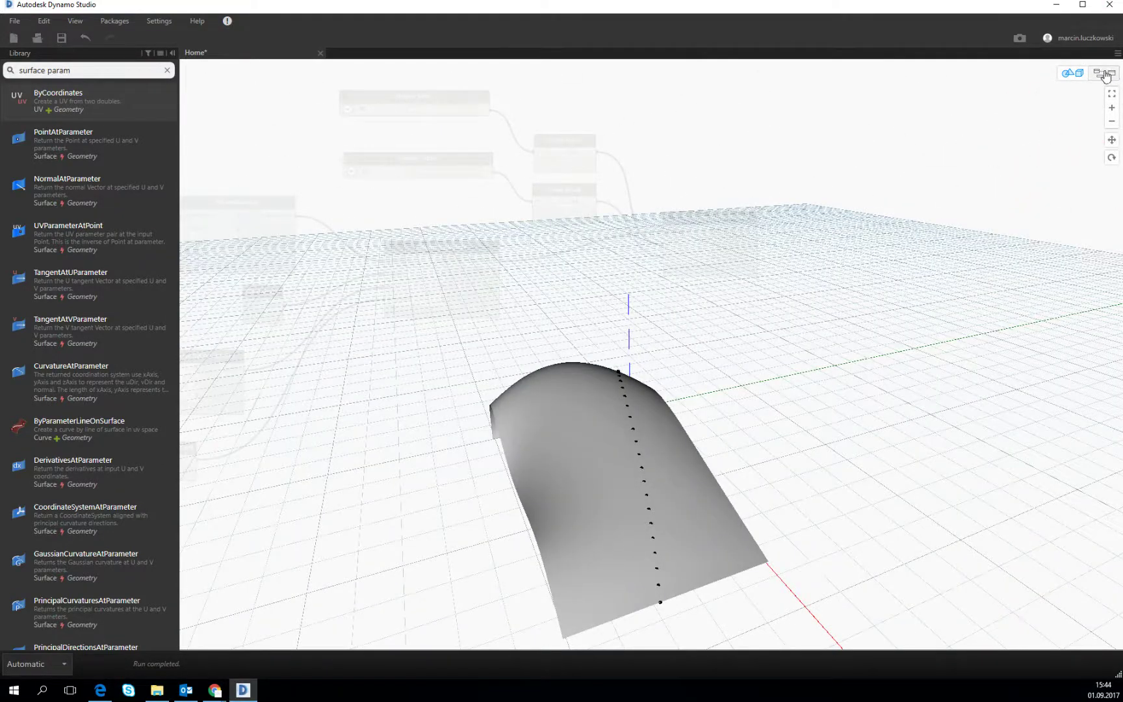
right_click(749, 270)
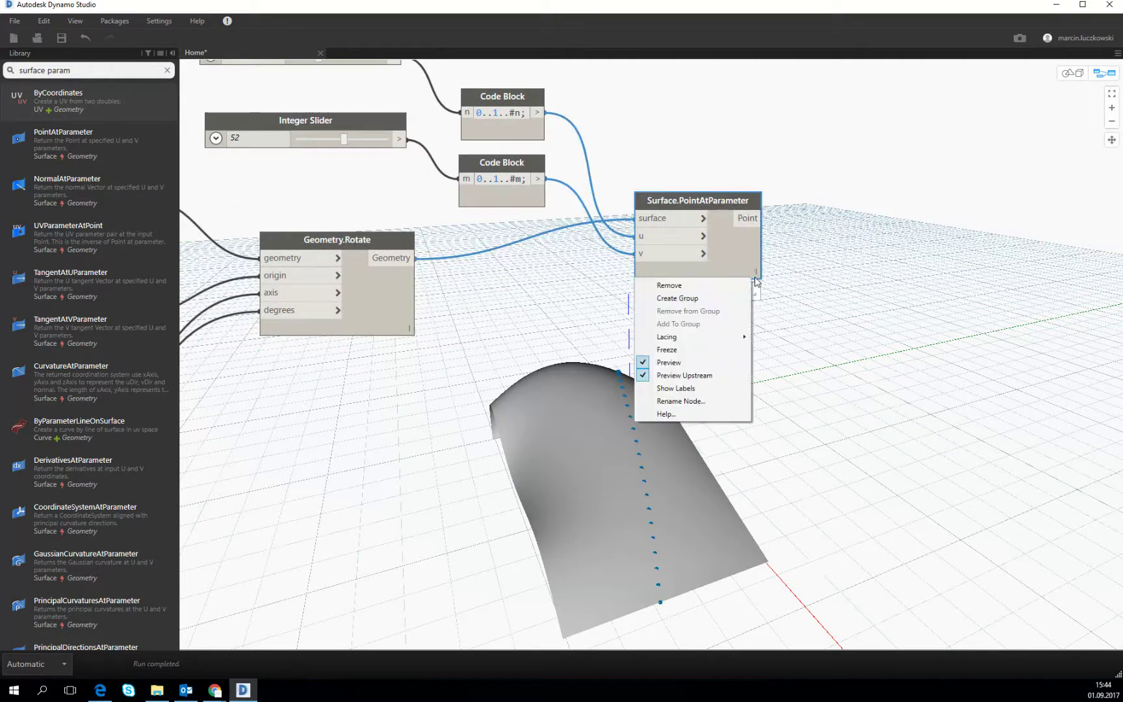
mouse_move(702, 338)
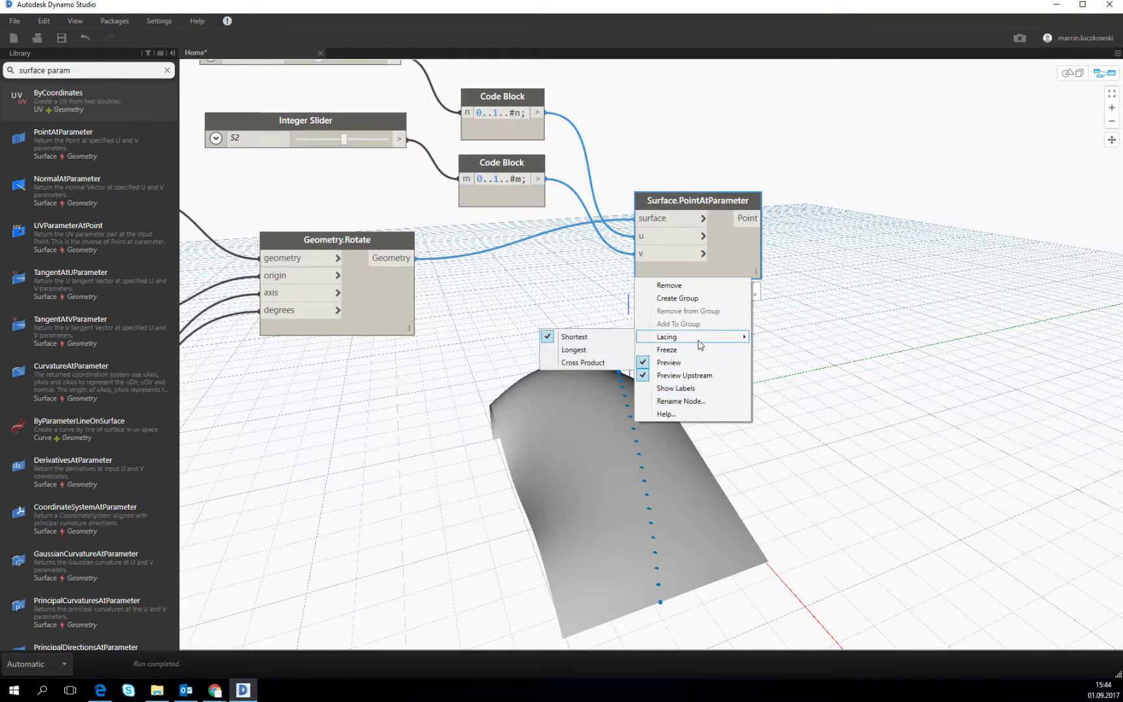
left_click(595, 361)
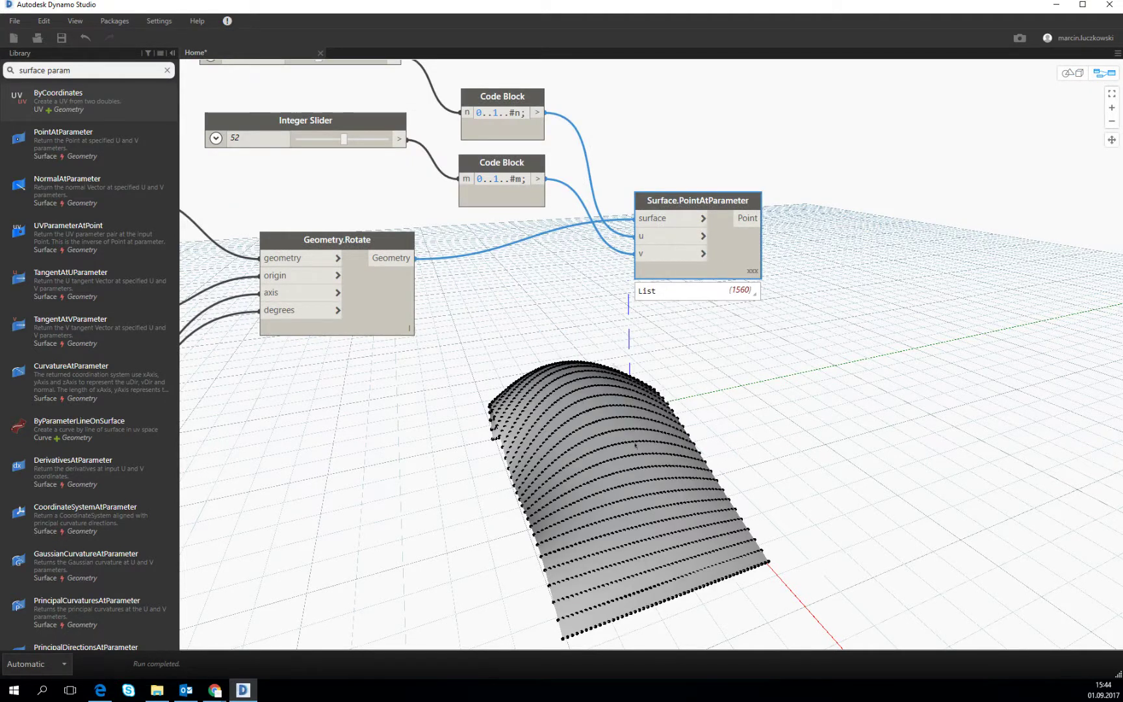
right_click(484, 439)
left_click(746, 362)
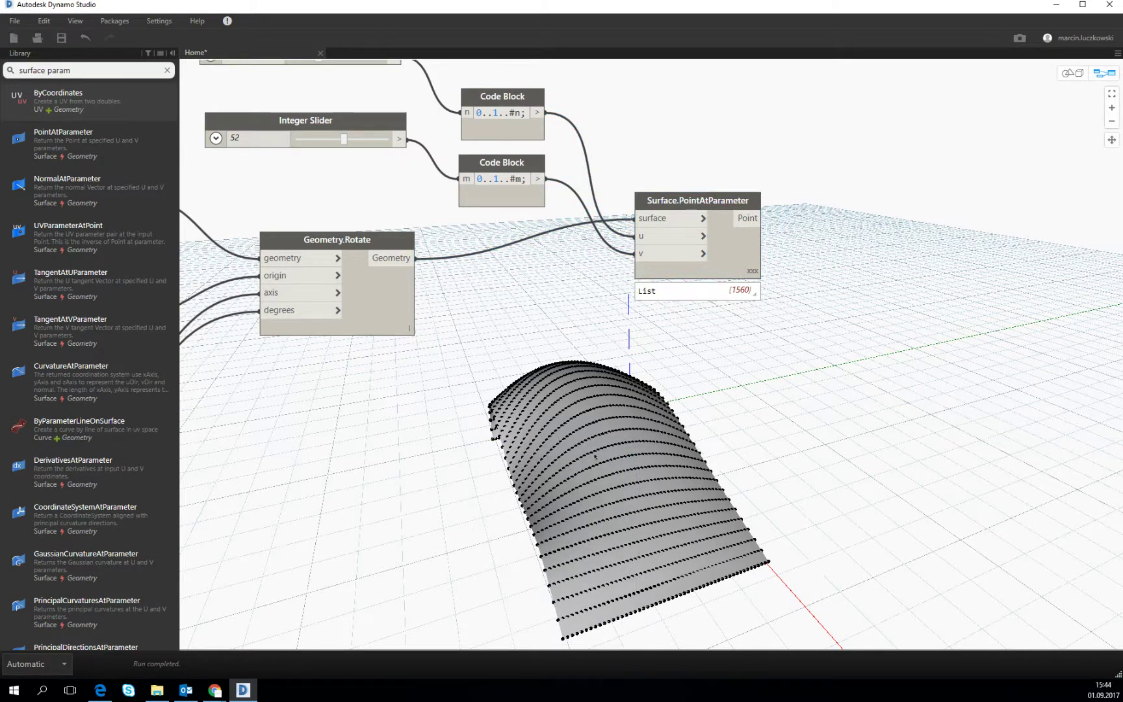
scroll(708, 405, "down", 4)
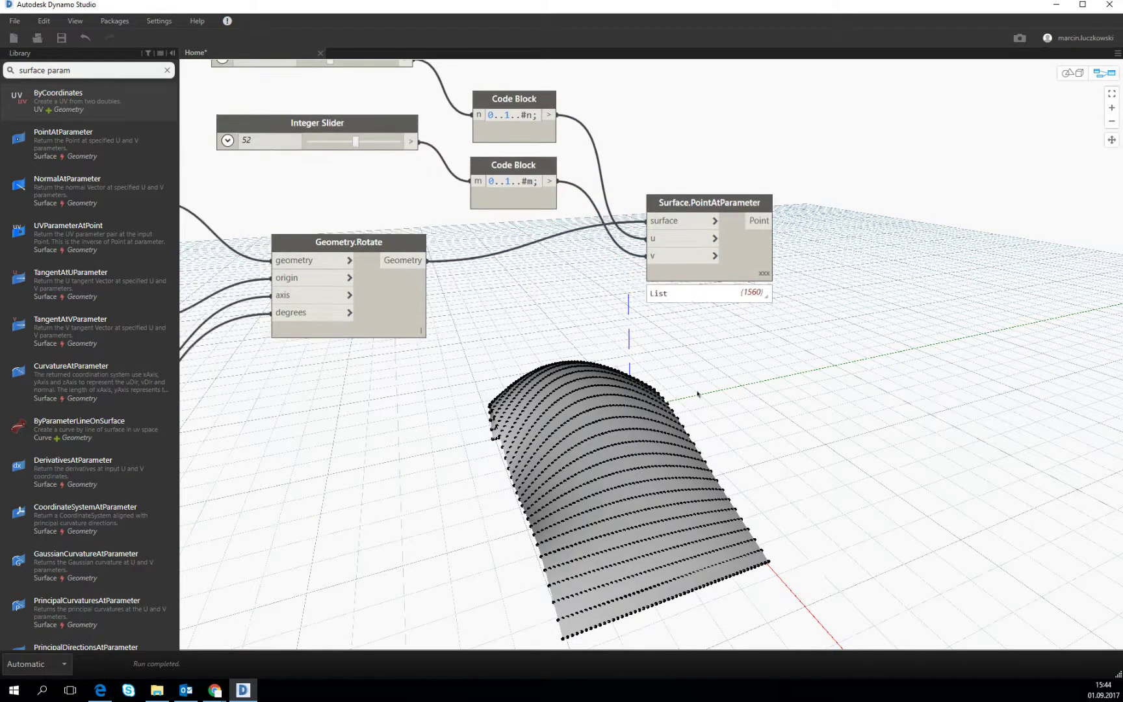
scroll(729, 364, "up", 2)
Step: Lower the Integer Sliders to 14 and 13, then search the Library for 'polycurve'
middle_click_drag(729, 364, 718, 335)
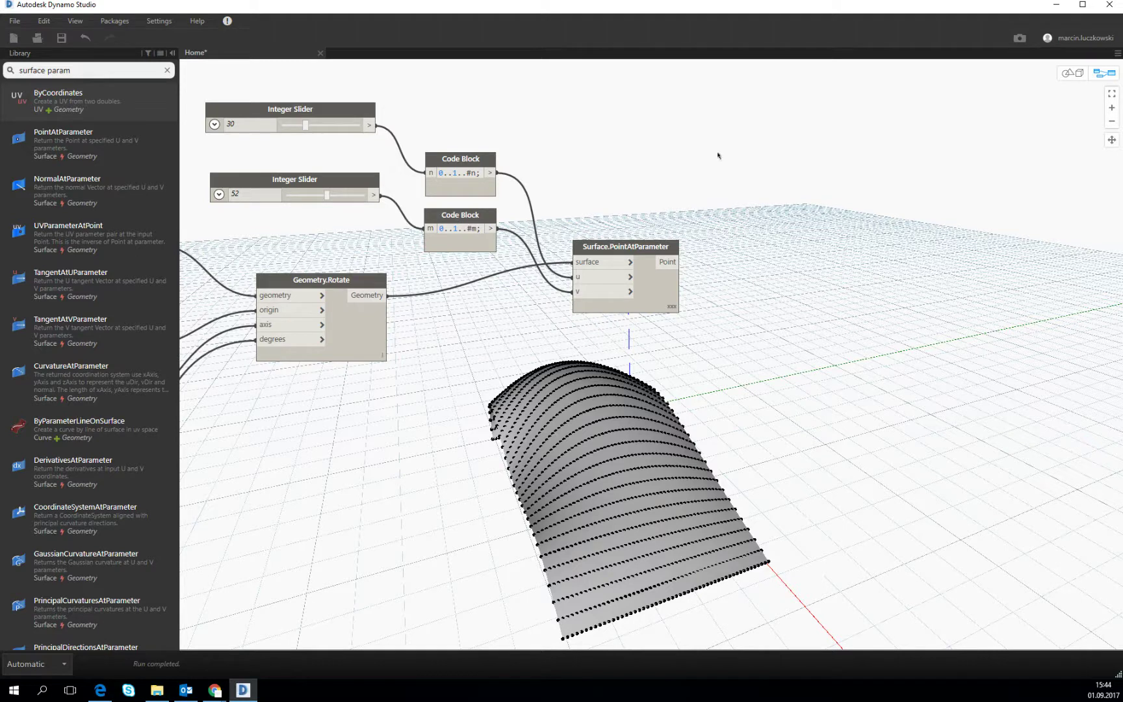
left_click_drag(307, 127, 292, 127)
left_click_drag(327, 196, 296, 206)
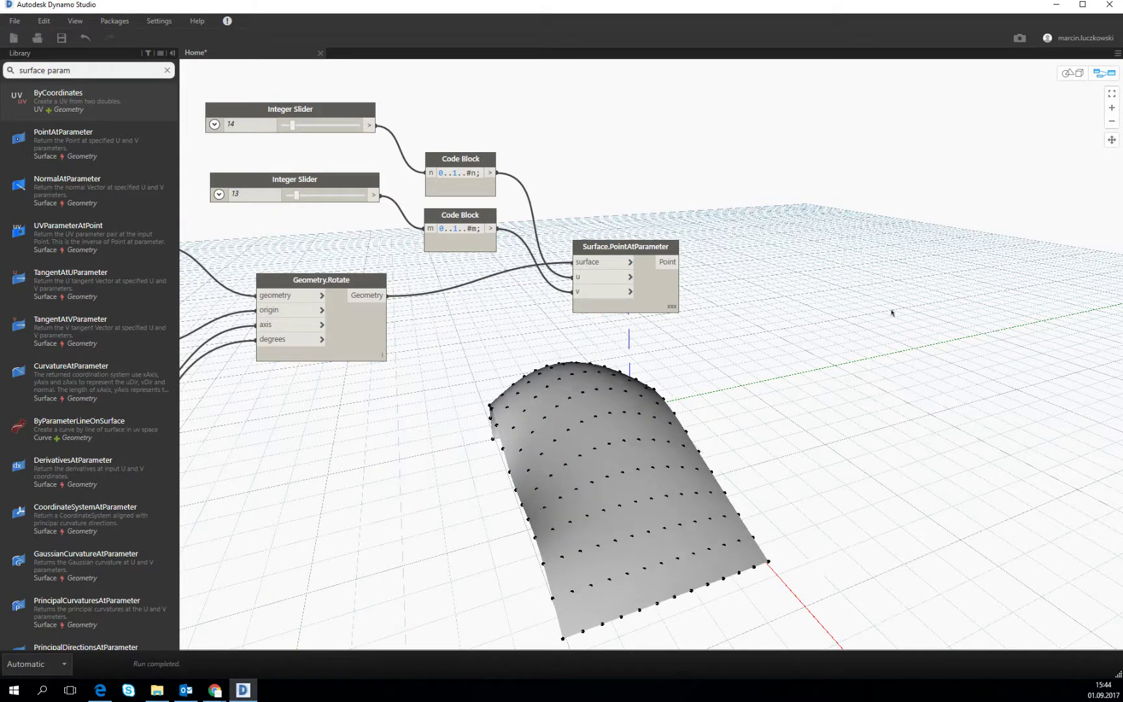
middle_click_drag(892, 312, 868, 297)
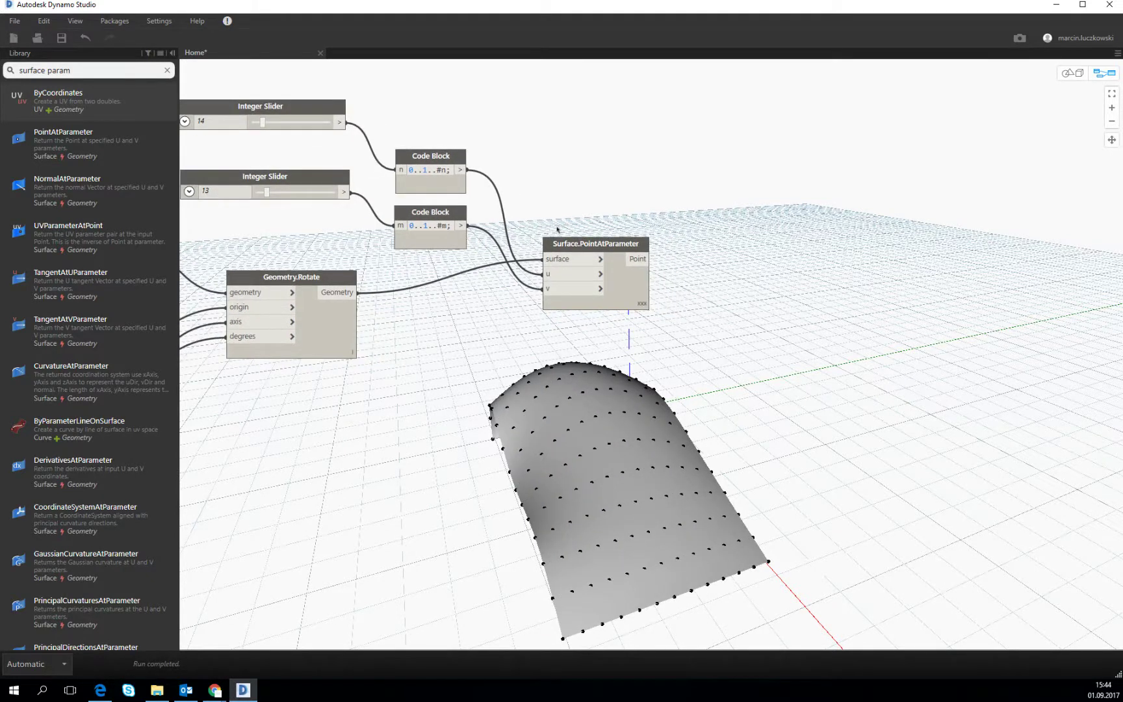
left_click_drag(564, 244, 555, 225)
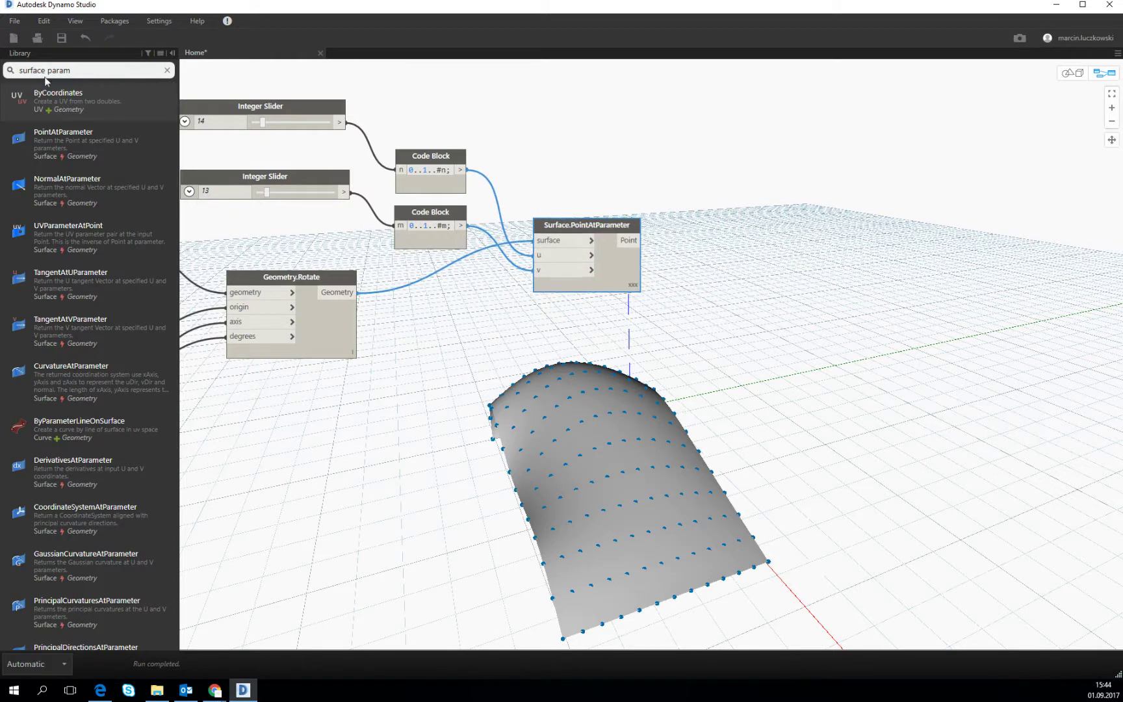
left_click(113, 73)
type("pol")
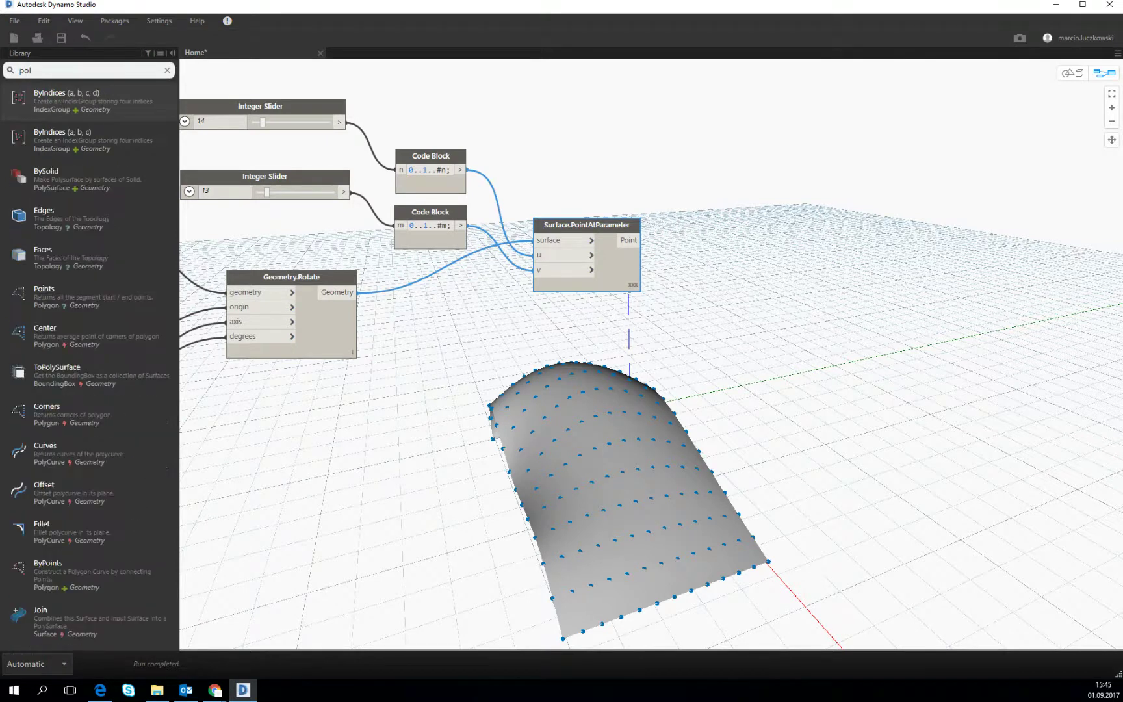
type("ycur")
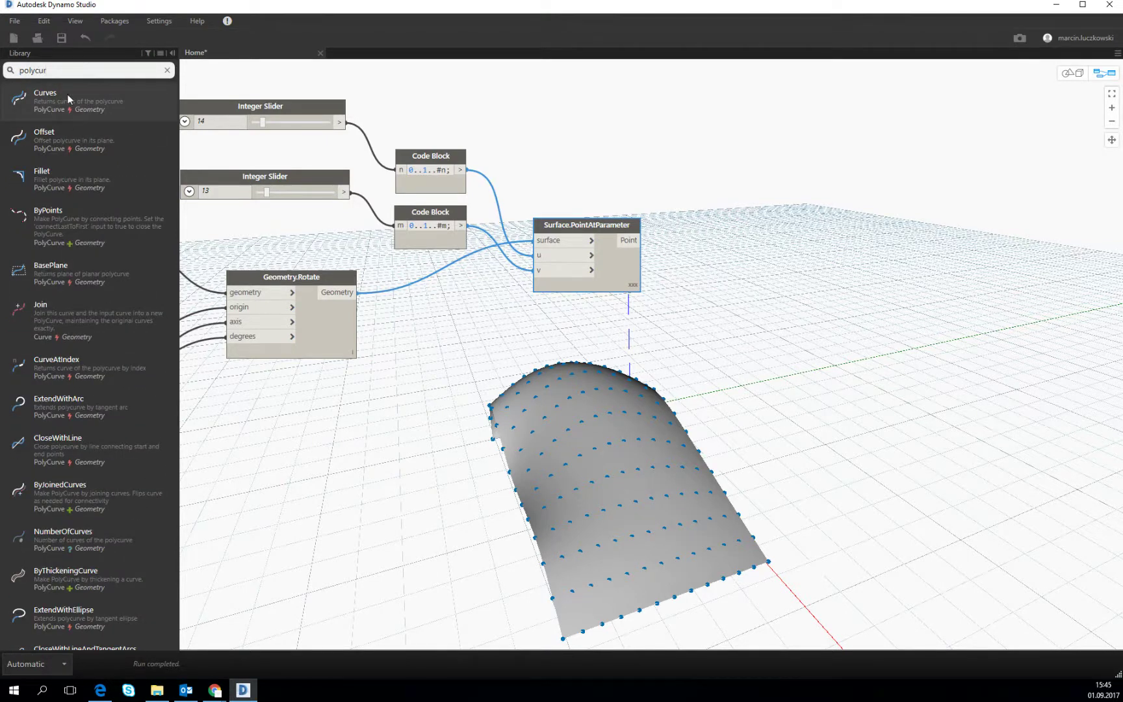
type("ve")
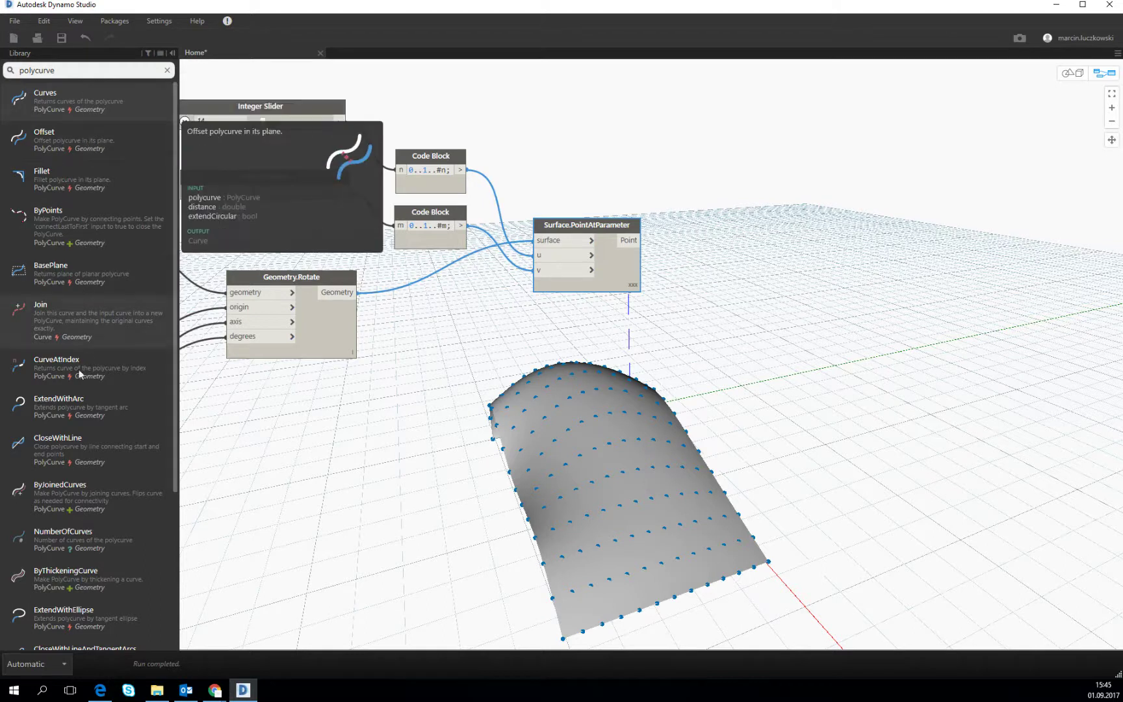
Step: Add a PolyCurve.ByPoints node fed by the surface points, drawing curves along each row
mouse_move(176, 161)
left_mouse_down()
mouse_move(176, 253)
mouse_move(163, 159)
left_mouse_up()
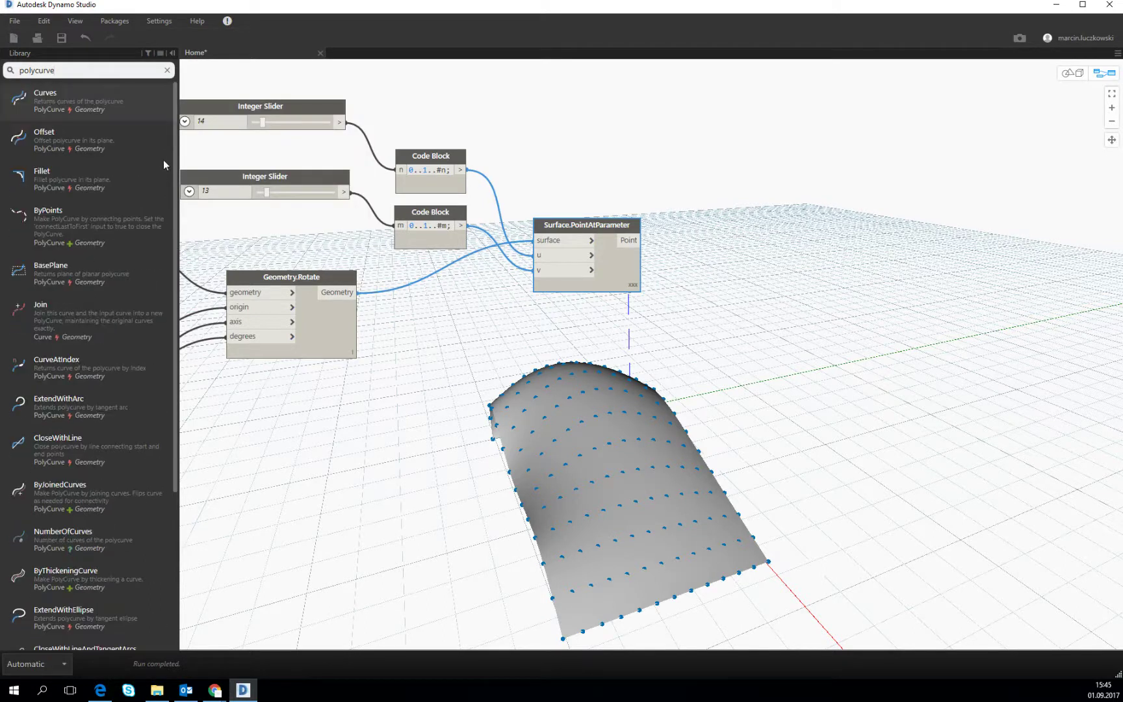
left_click(88, 211)
left_click_drag(733, 354, 810, 200)
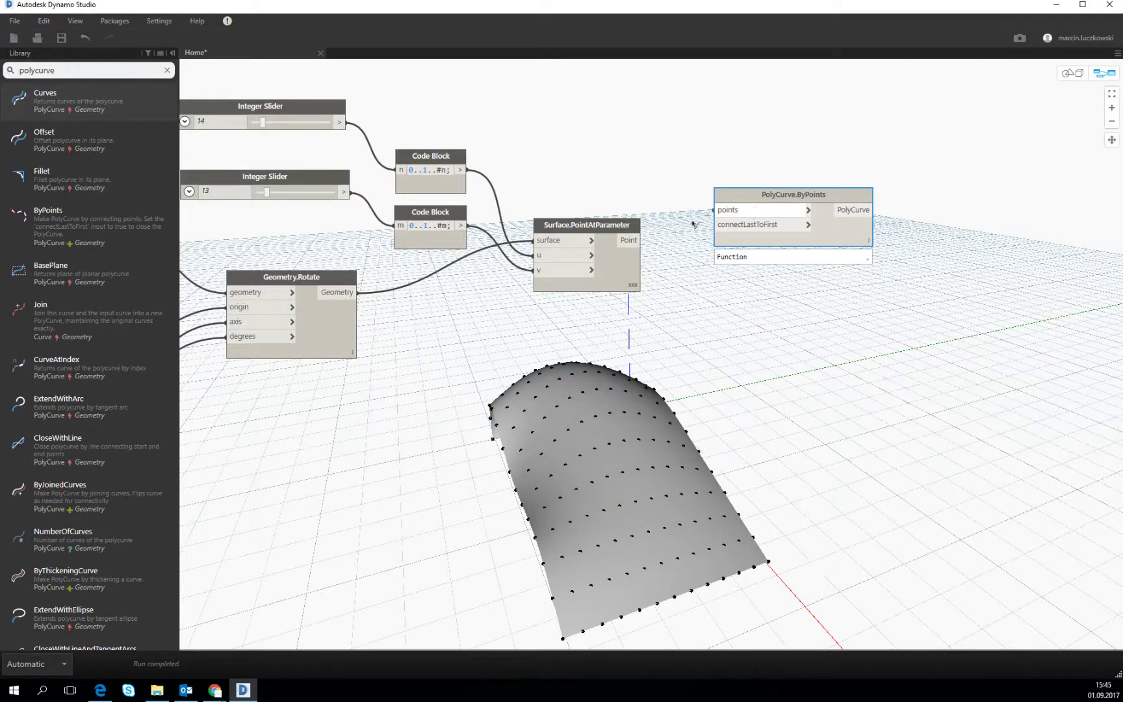
left_click(635, 240)
left_click(718, 210)
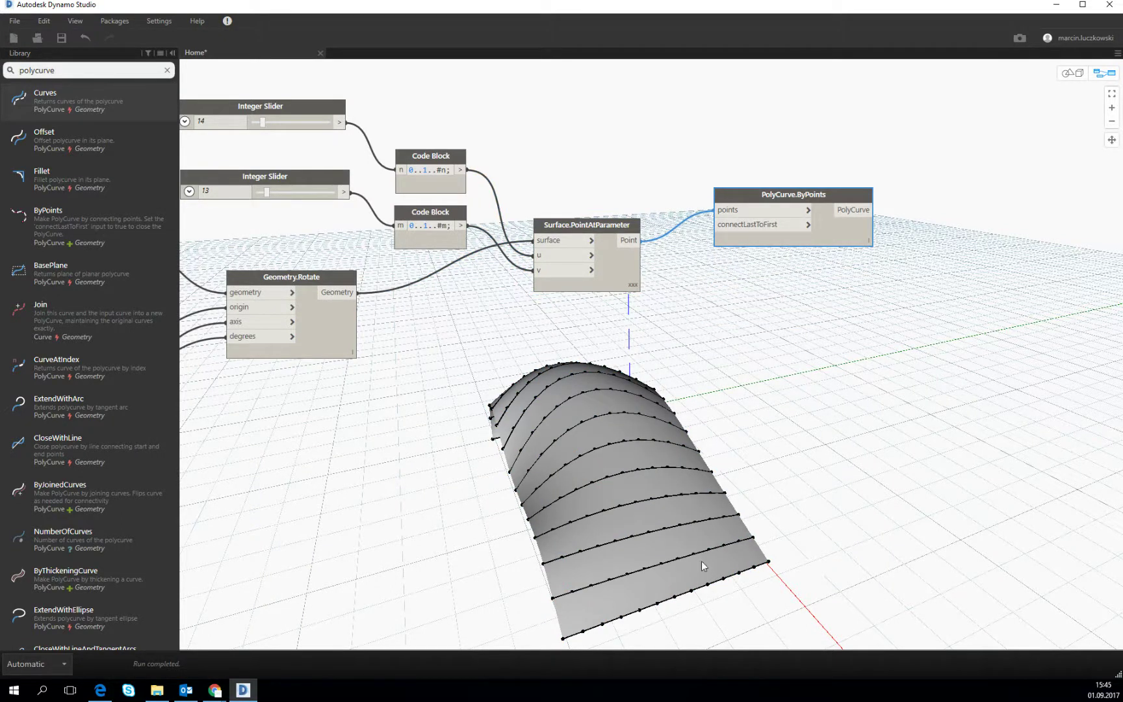
left_click_drag(808, 197, 819, 120)
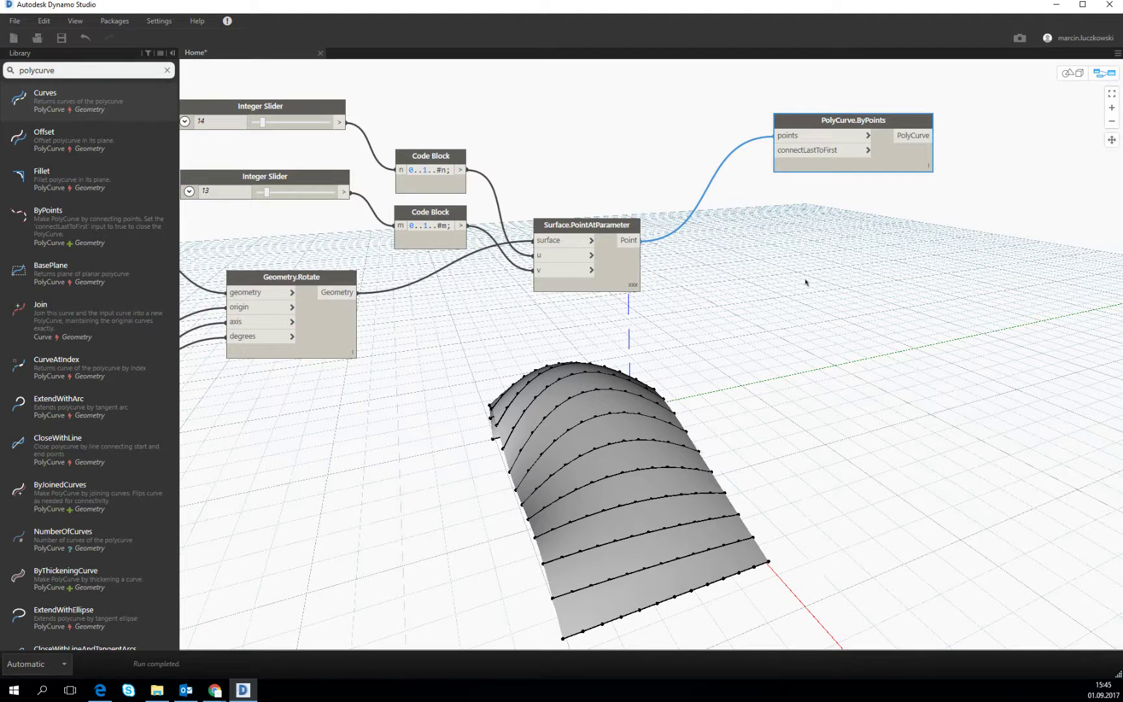
Step: Add a List.Transpose node taking Surface.PointAtParameter's points, and shift PolyCurve.ByPoints right
right_click(554, 275)
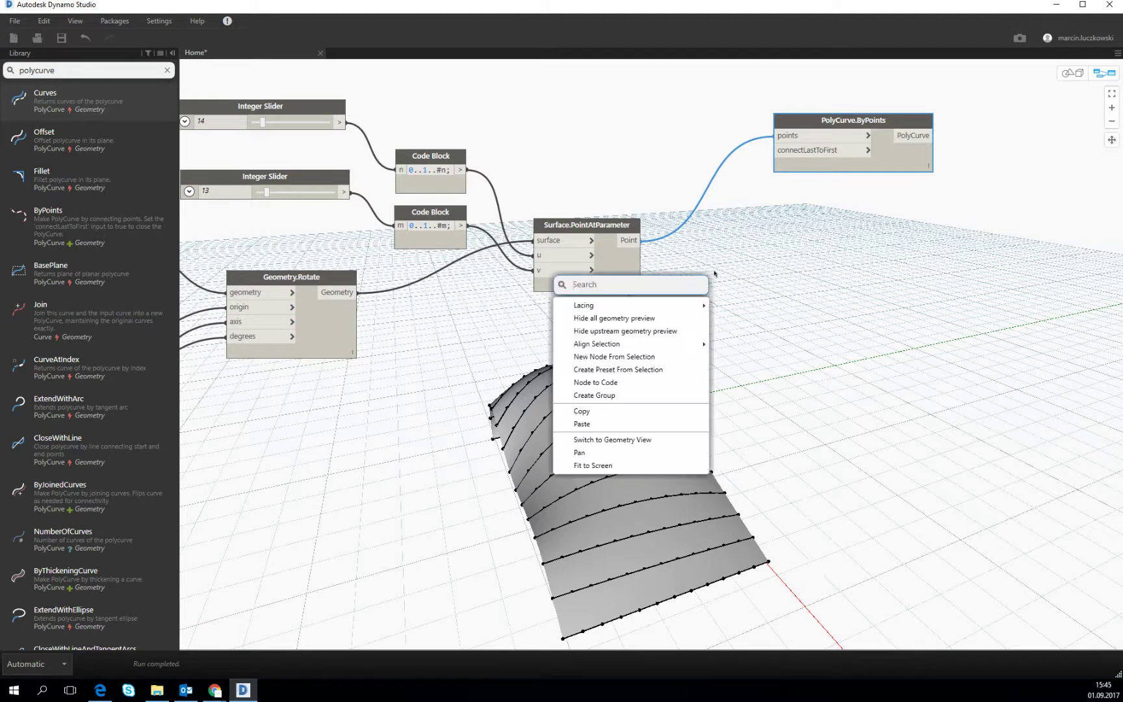
type("t")
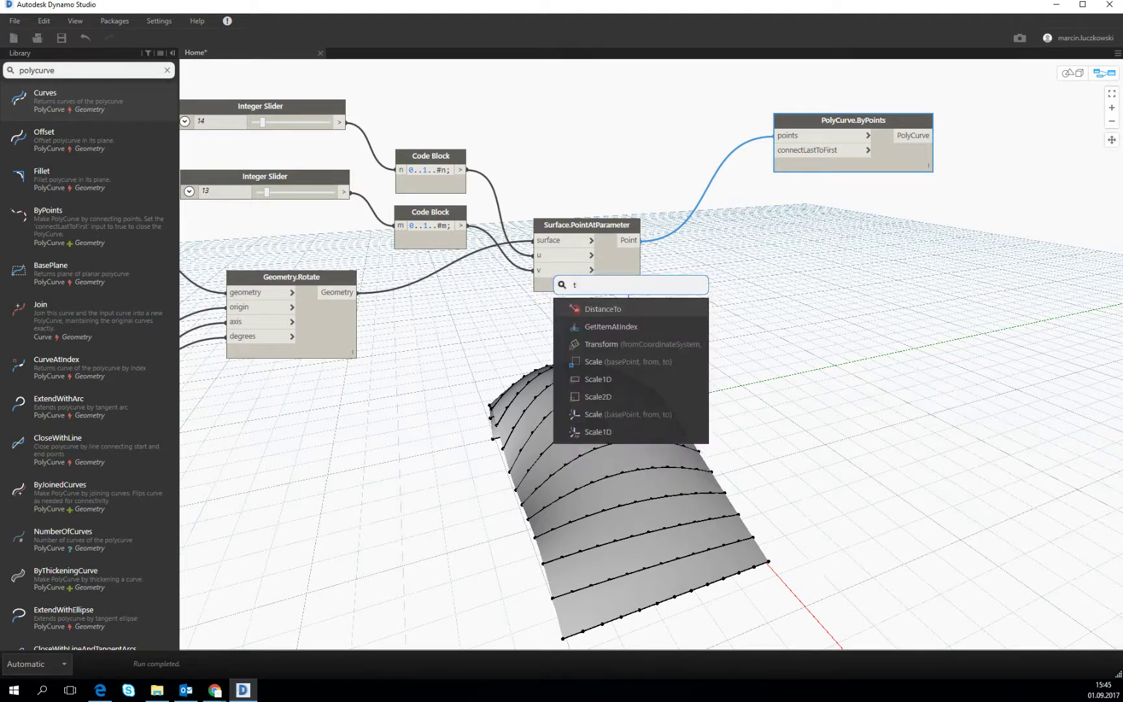
type("ranspo")
key("BackSpace")
type("pon")
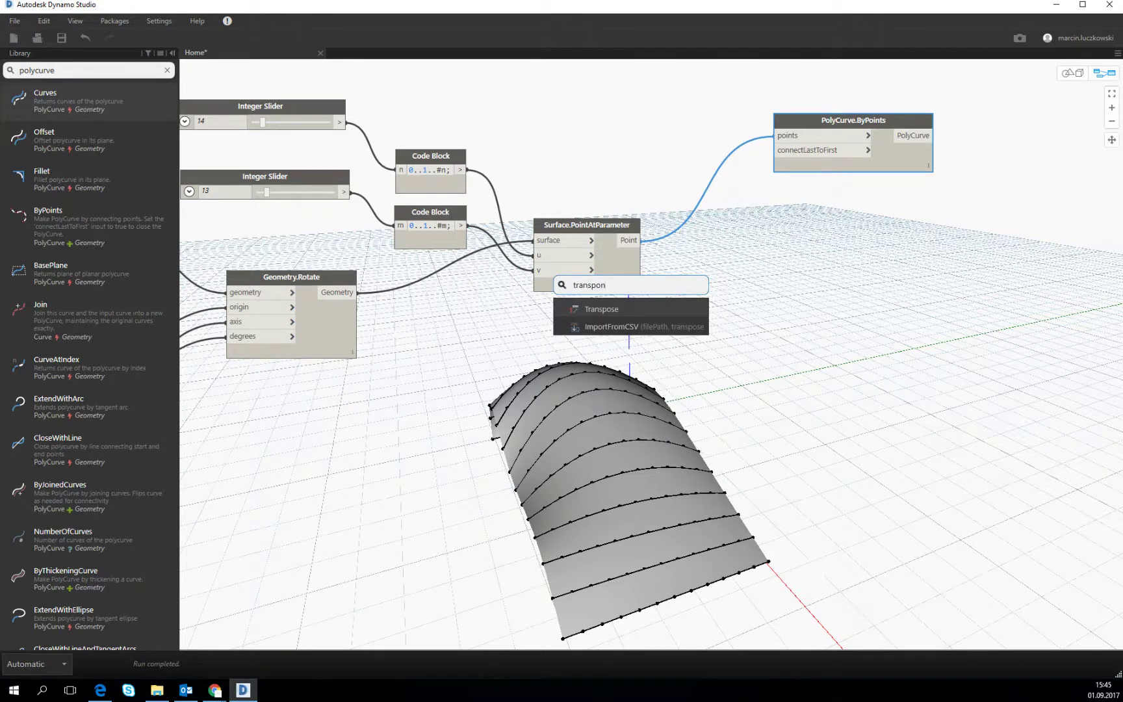
left_click(682, 309)
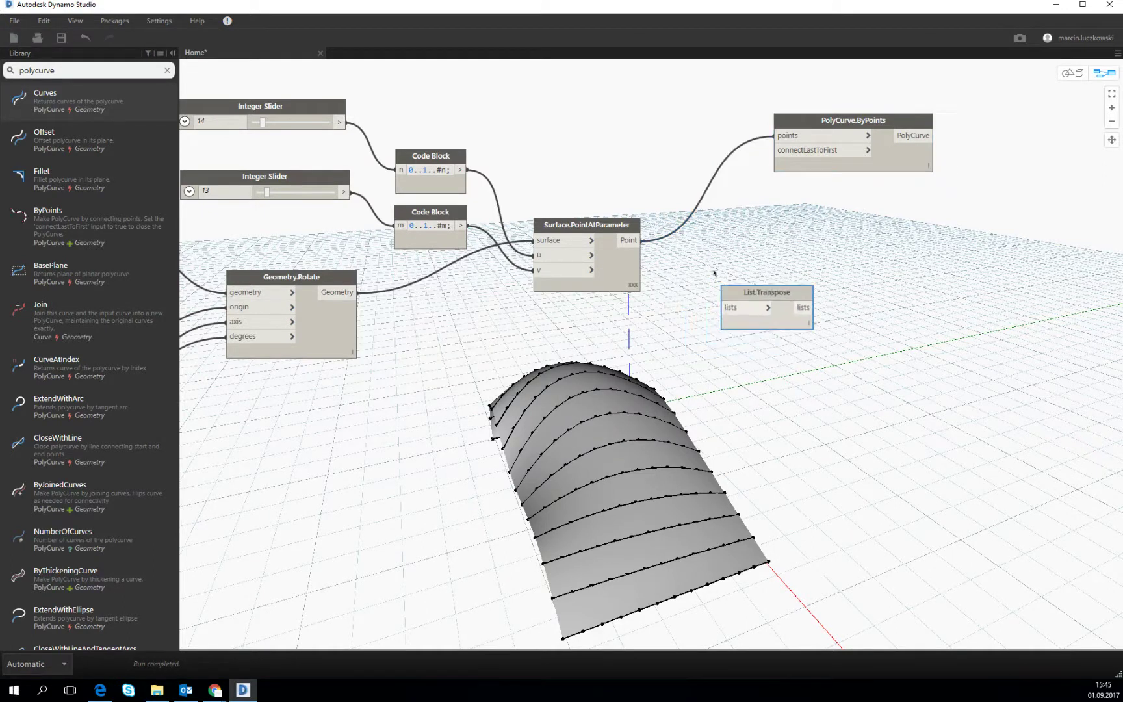
left_click_drag(629, 240, 736, 284)
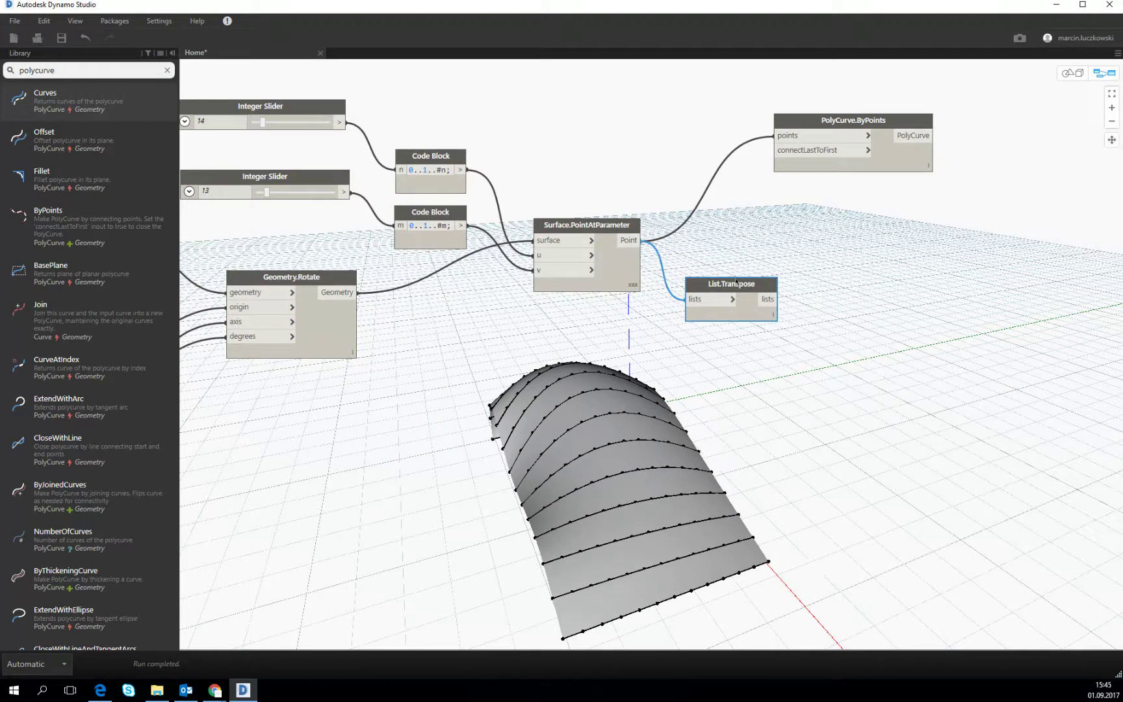
mouse_move(738, 286)
left_click_drag(854, 131, 909, 134)
Step: Duplicate PolyCurve.ByPoints and feed it List.Transpose's output to add the crosswise curves
mouse_move(909, 133)
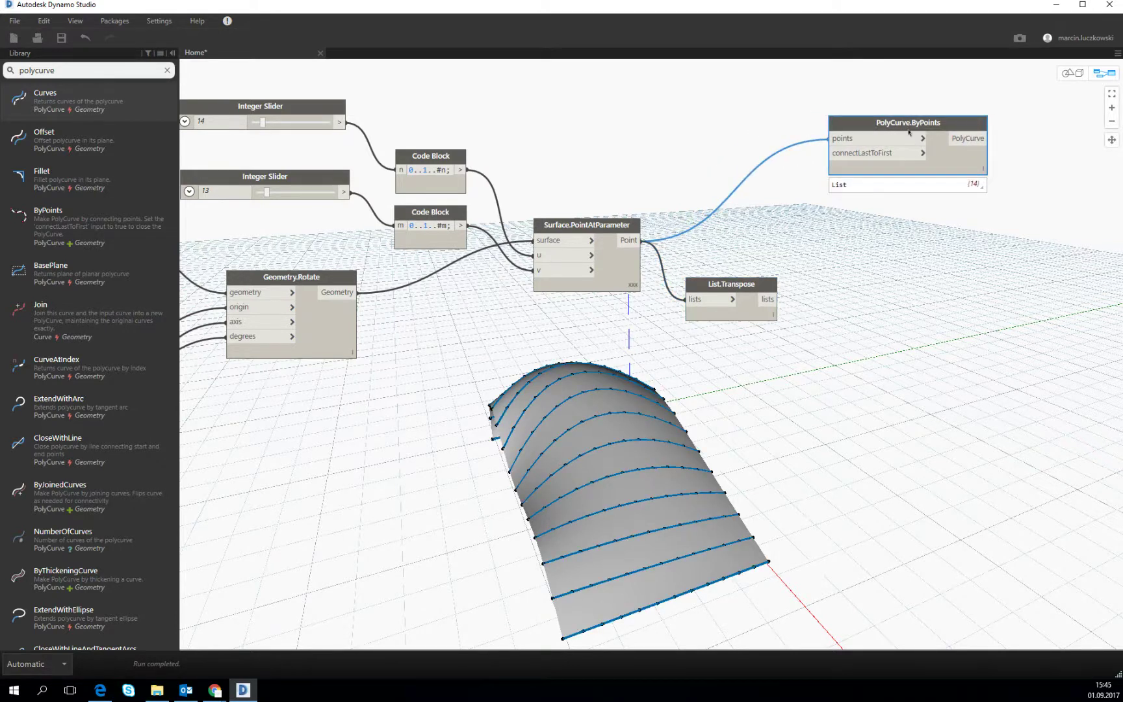
key("ctrl+c")
key("ctrl+v")
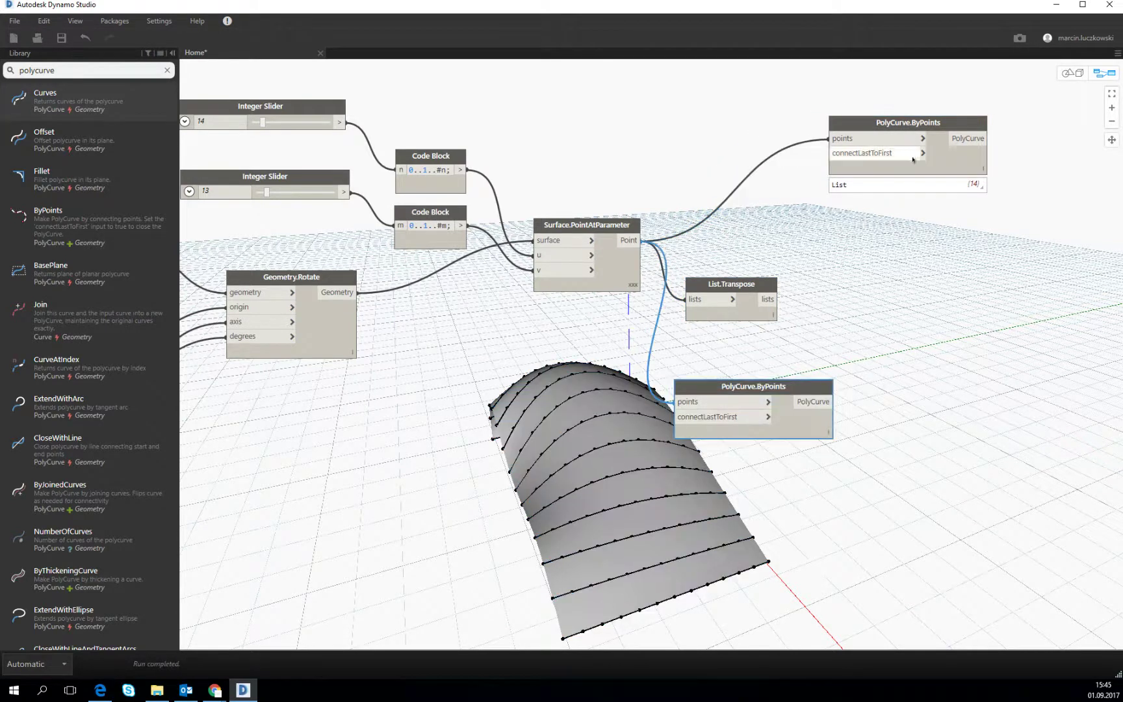
left_click_drag(807, 387, 965, 259)
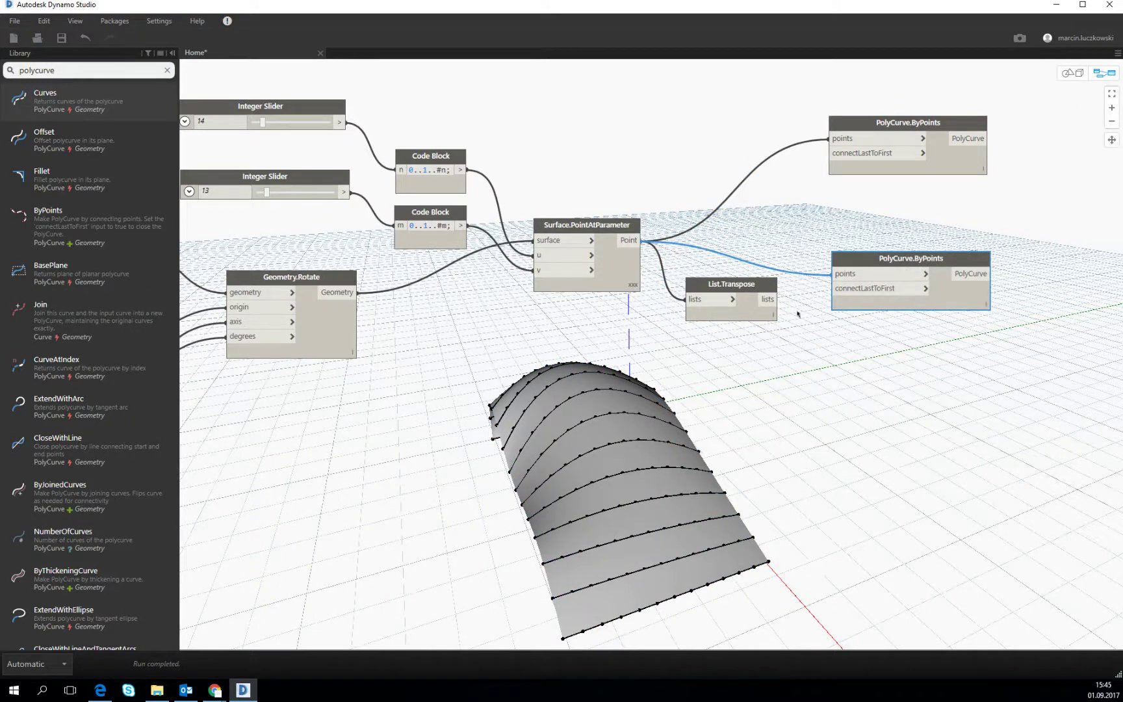
left_click(768, 299)
left_click(845, 275)
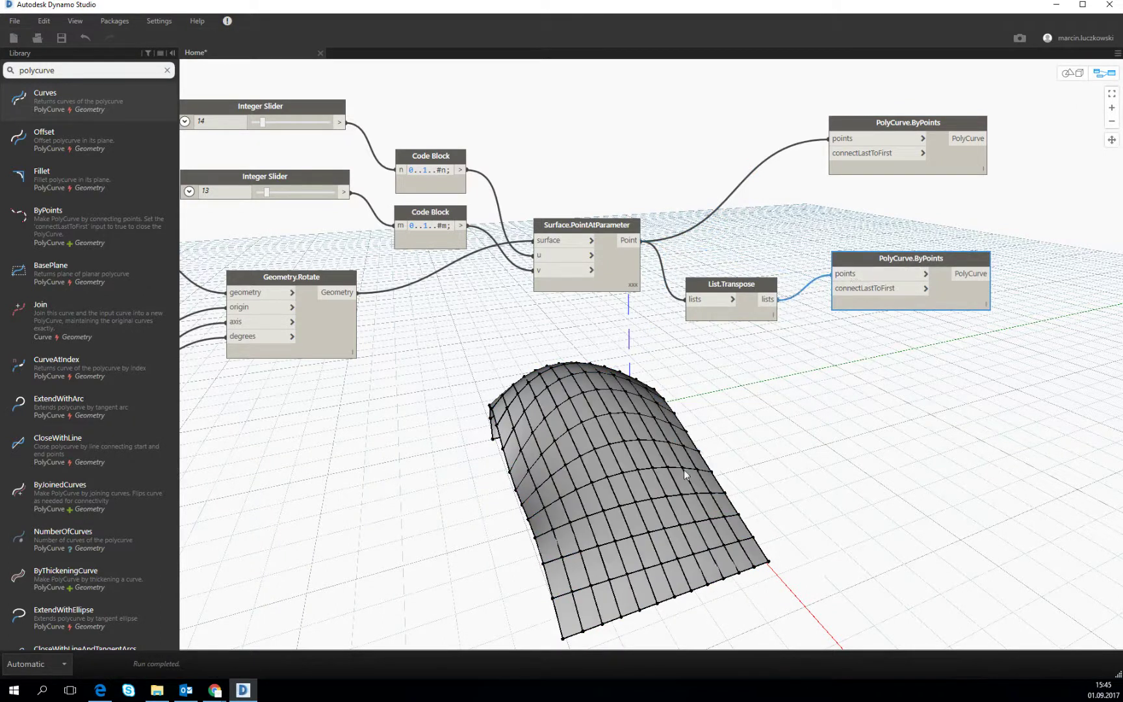
right_click(626, 445)
left_click(626, 444)
middle_click_drag(712, 494, 629, 480)
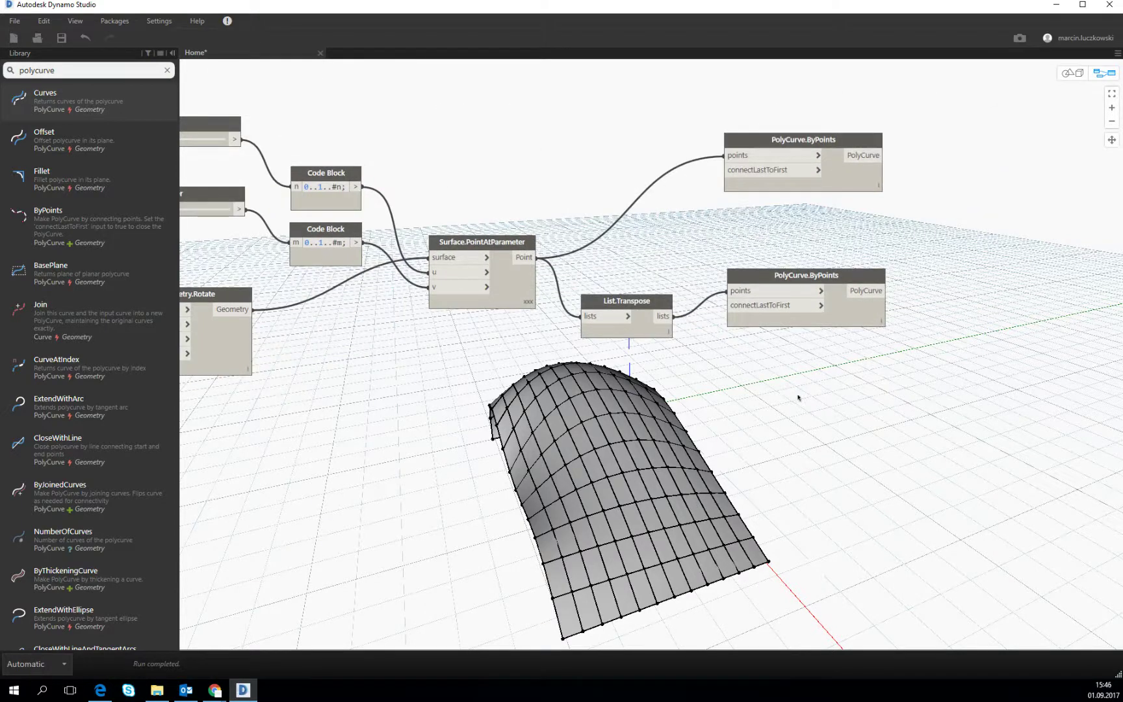
middle_click_drag(711, 255, 662, 267)
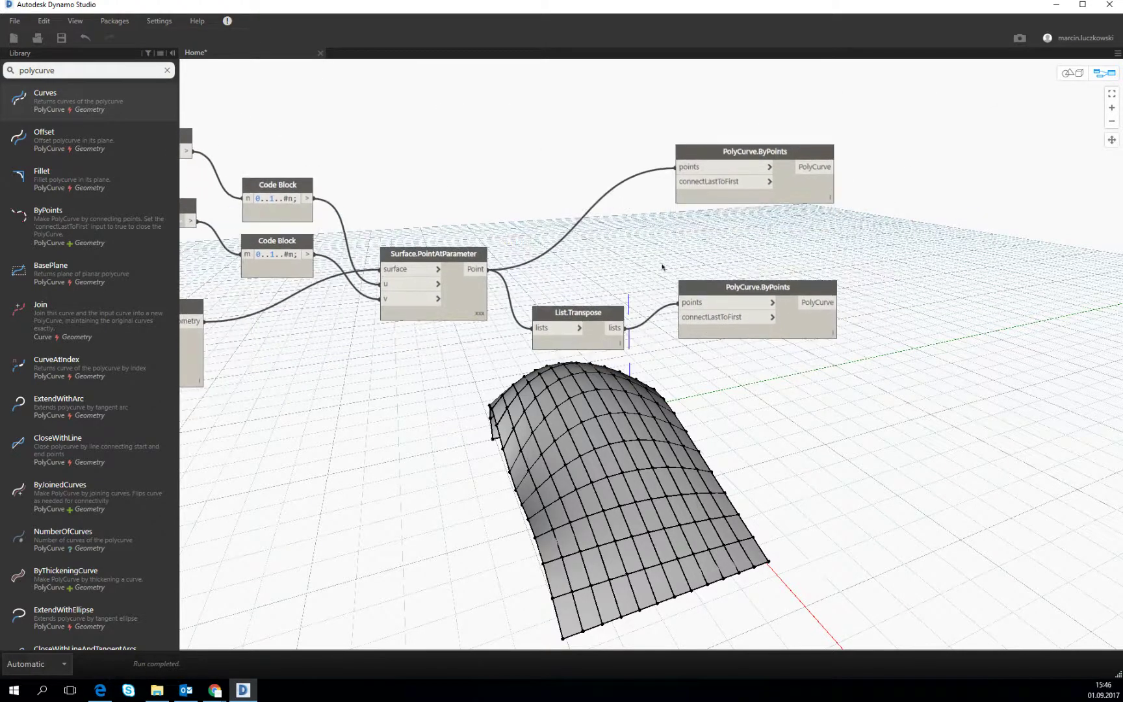
left_click_drag(610, 314, 623, 271)
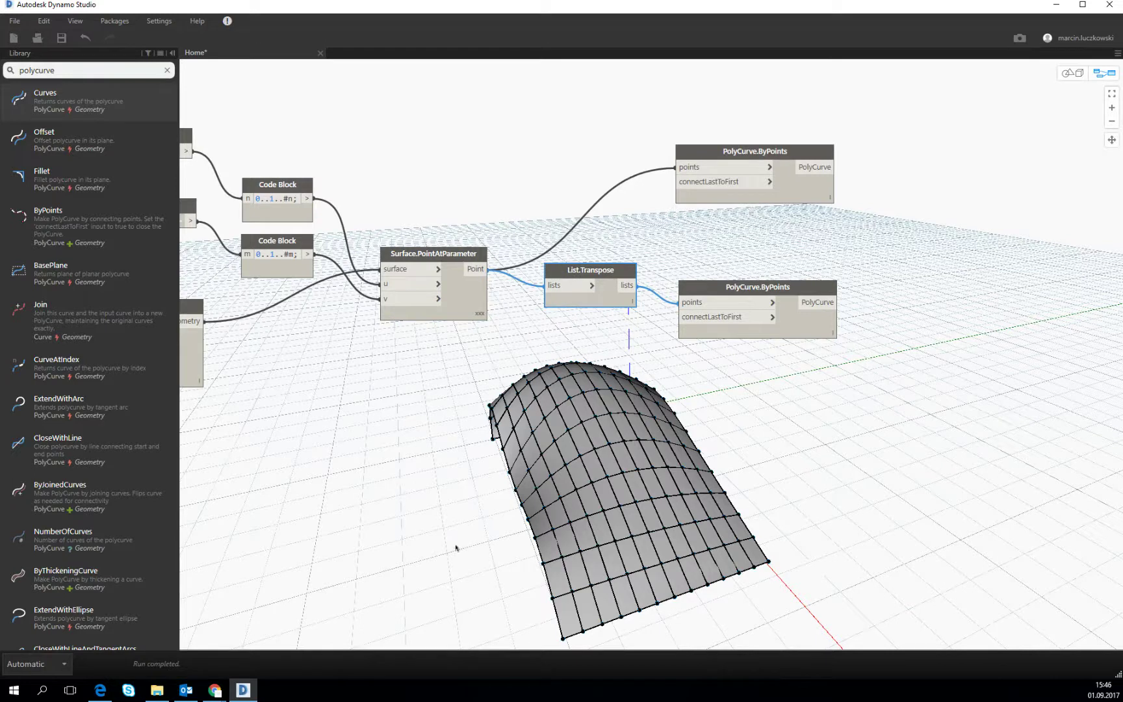